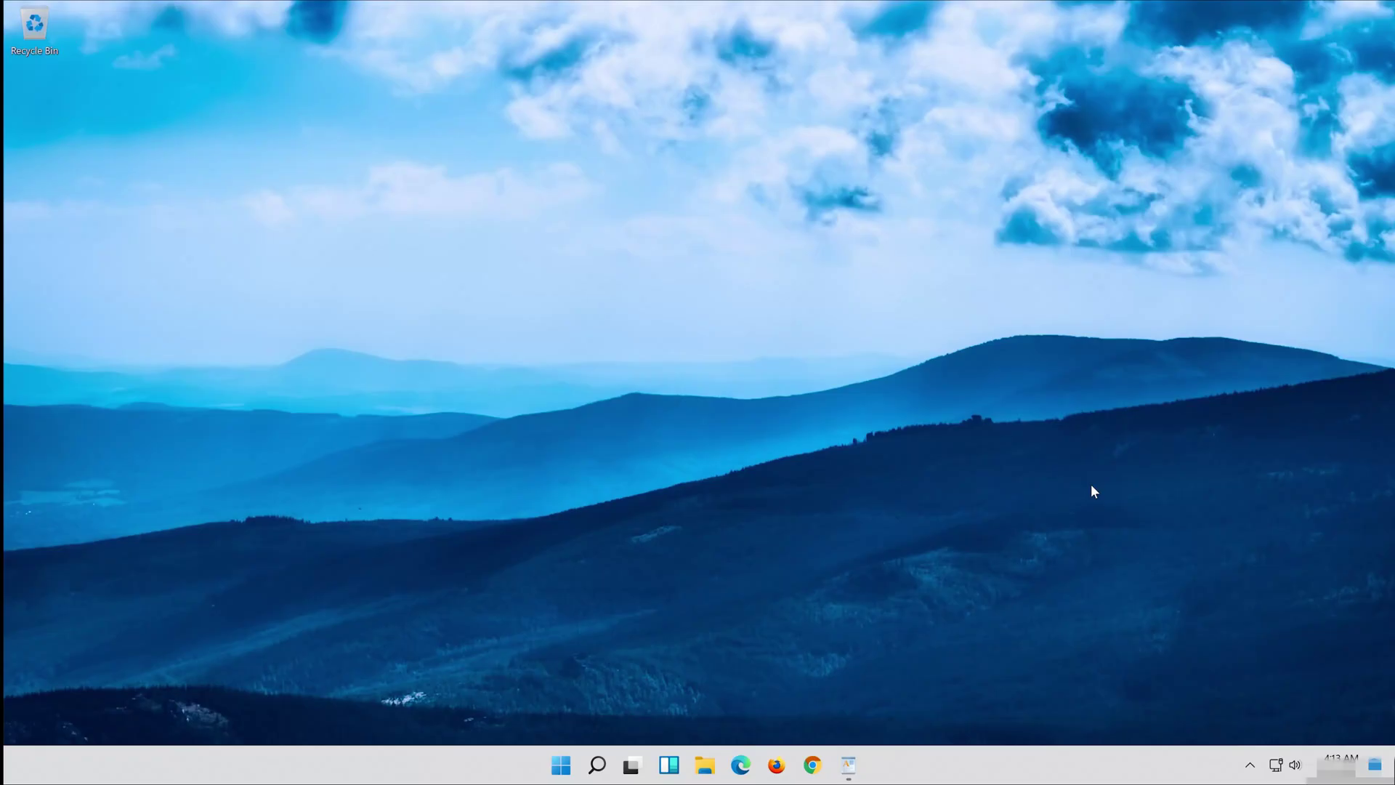
# - Bring up the Windows 11 Start menu with its pinned Settings app
pyautogui.press('super')
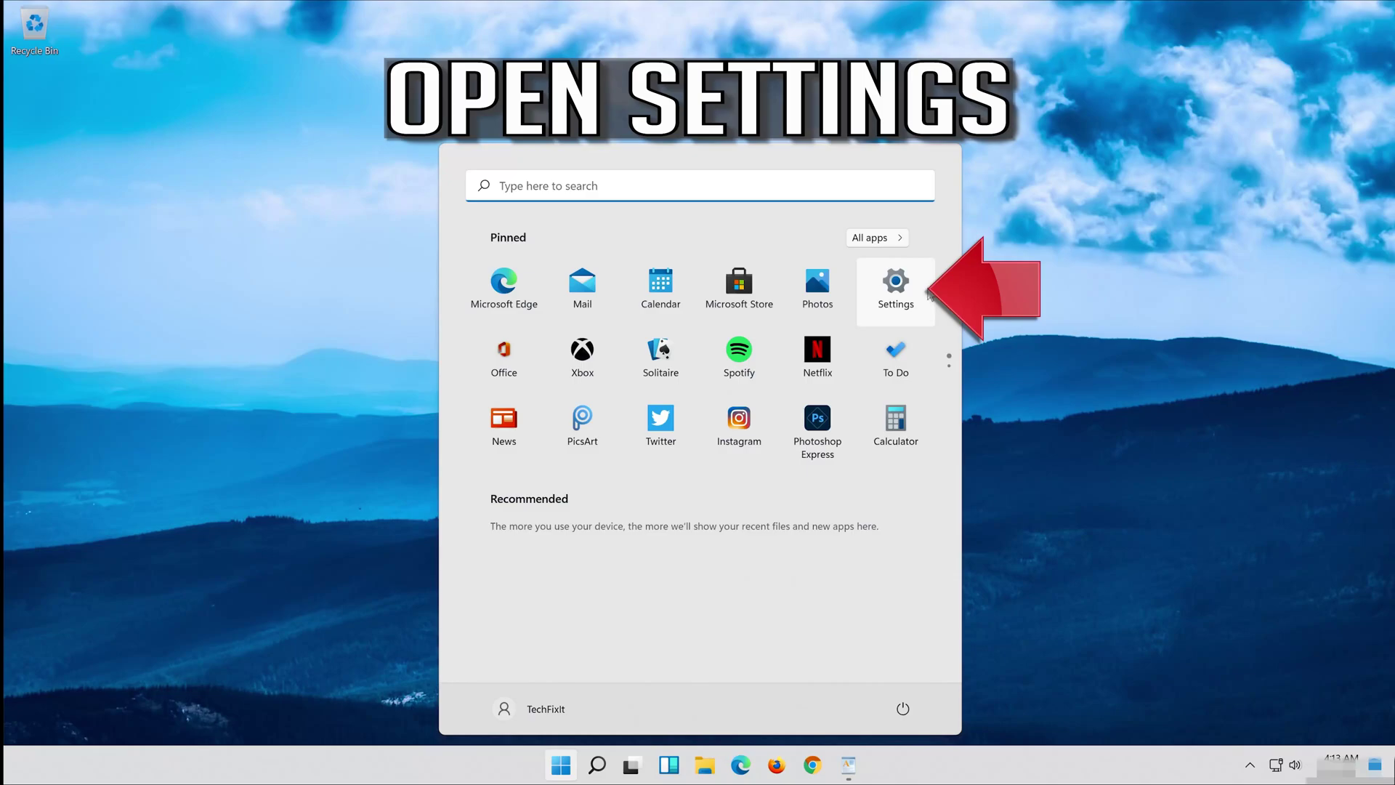
# - Launch Settings and go to System › Troubleshoot › Other troubleshooters
pyautogui.click(903, 280)
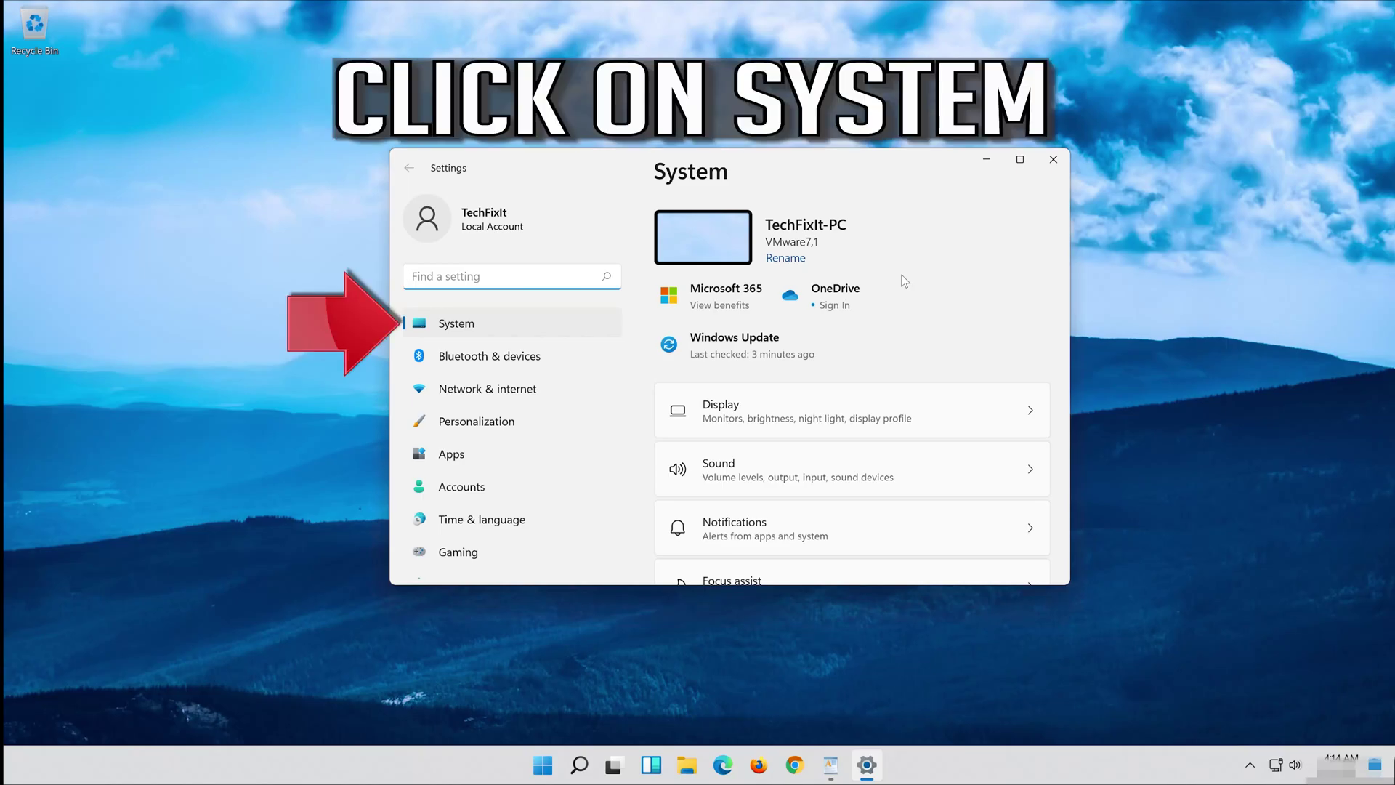
pyautogui.click(505, 328)
pyautogui.scroll(-8, 808, 455)
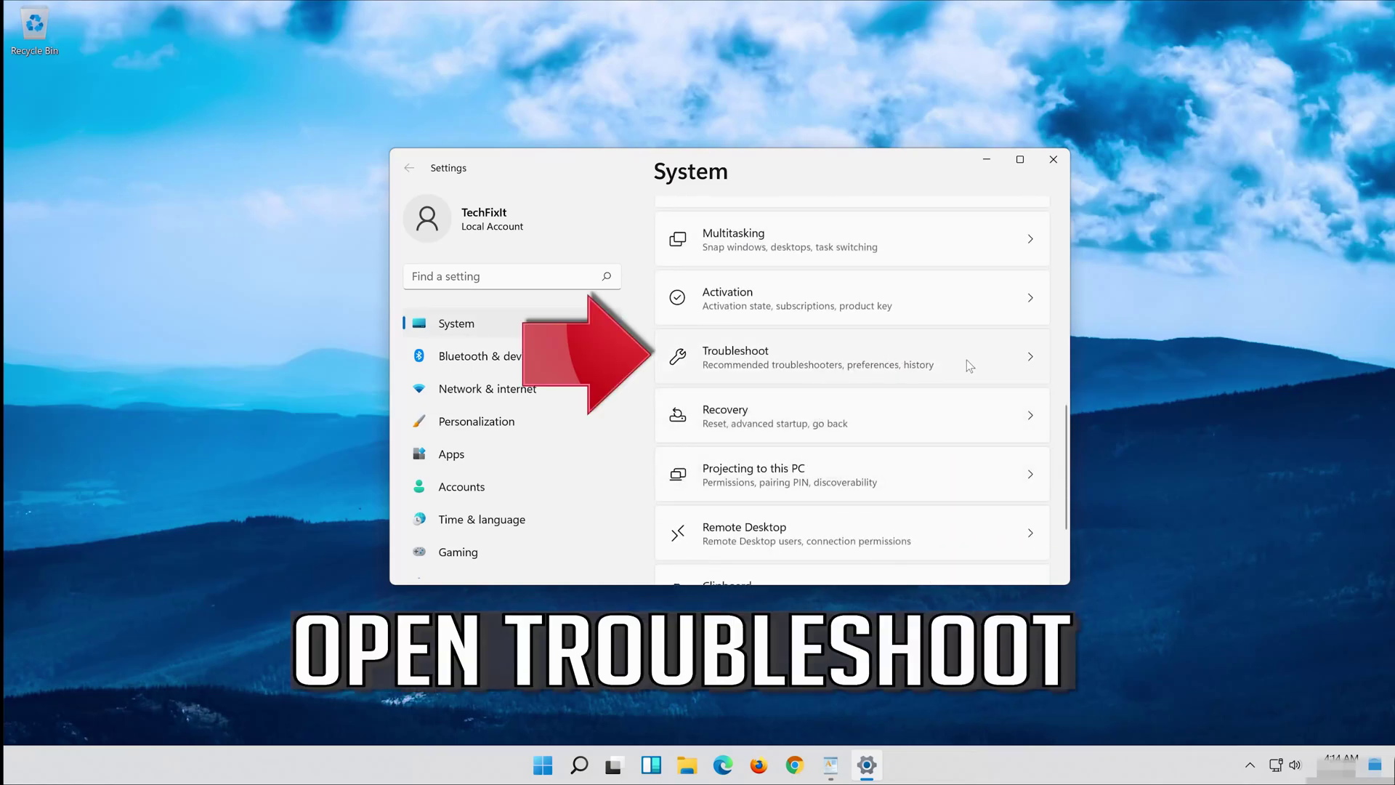
pyautogui.click(871, 369)
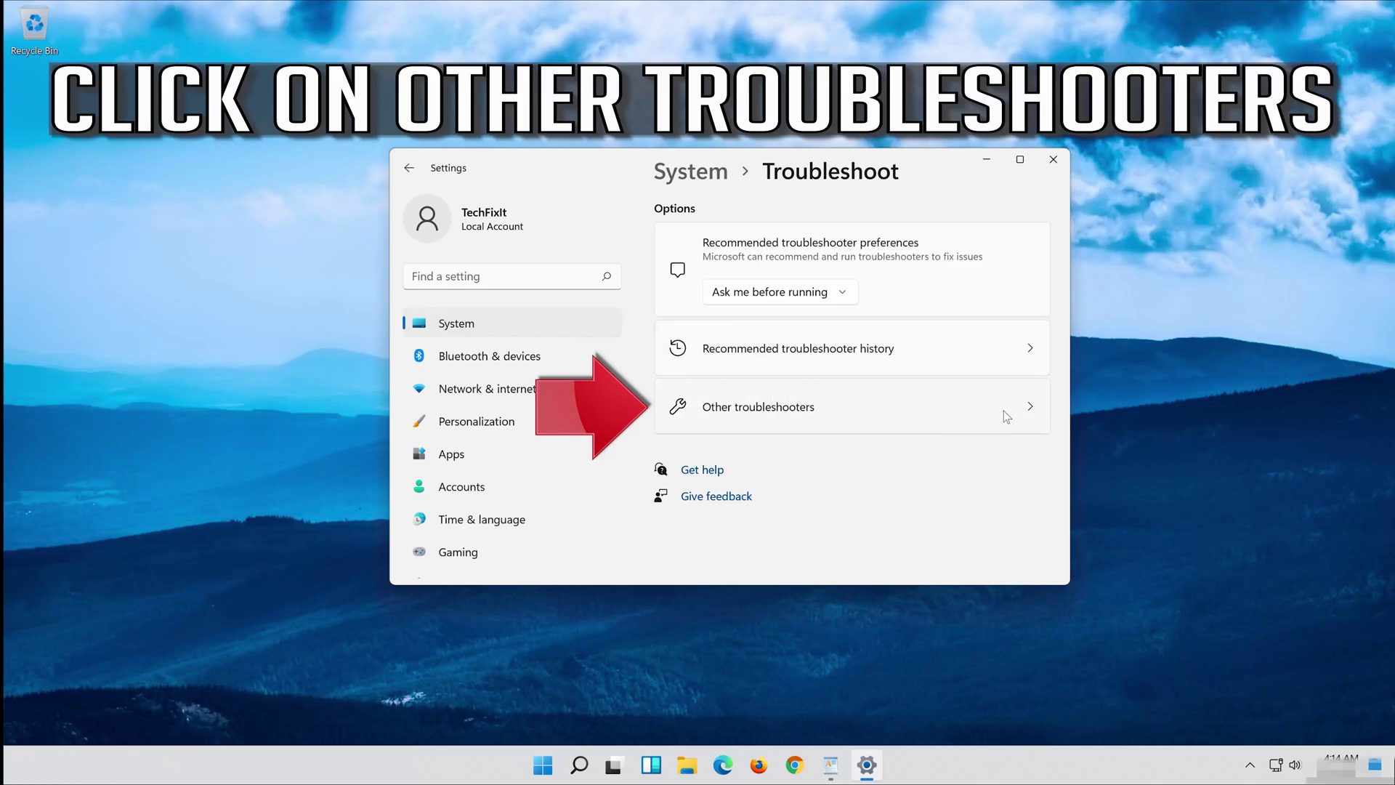
pyautogui.click(806, 423)
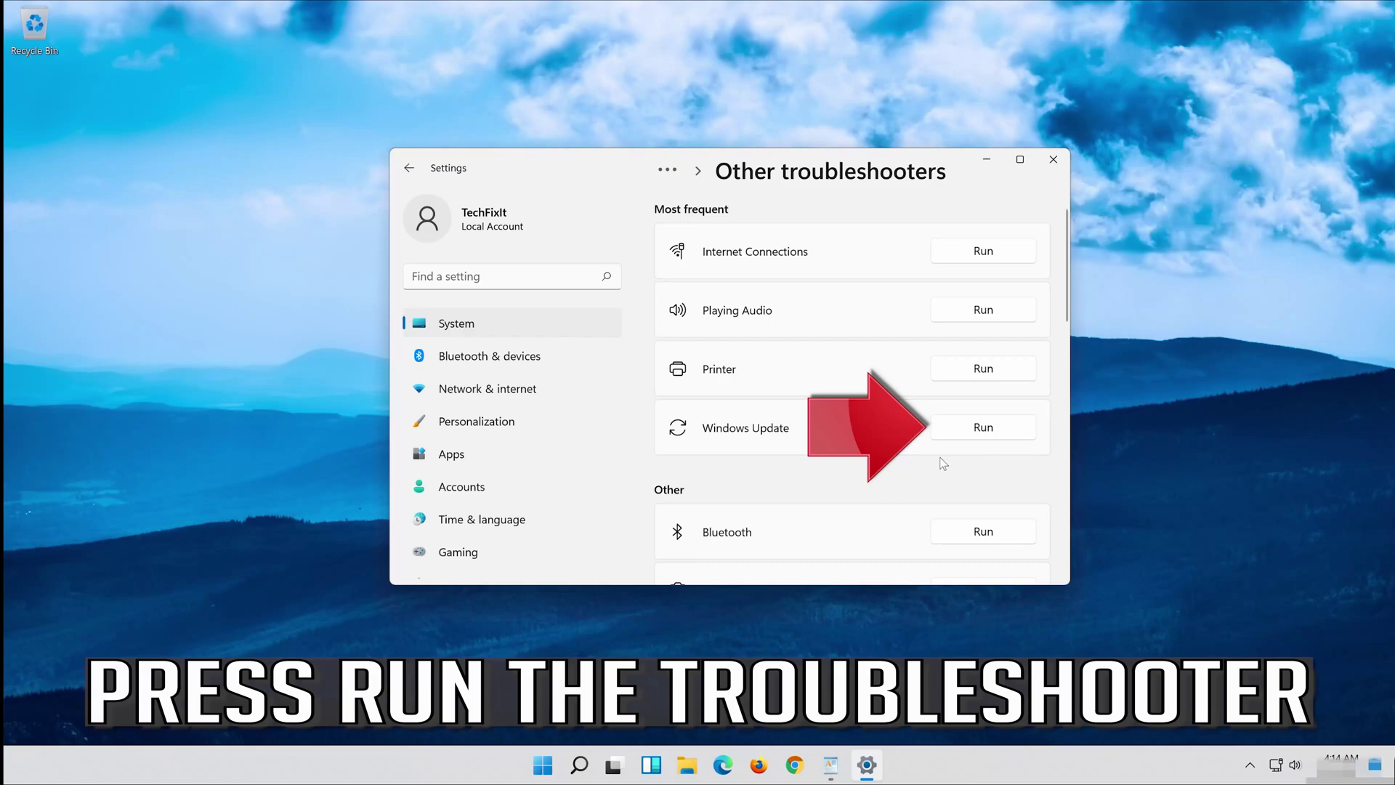
# - Run the Windows Update troubleshooter, dismiss its issues-detected results, and close Settings
pyautogui.click(988, 432)
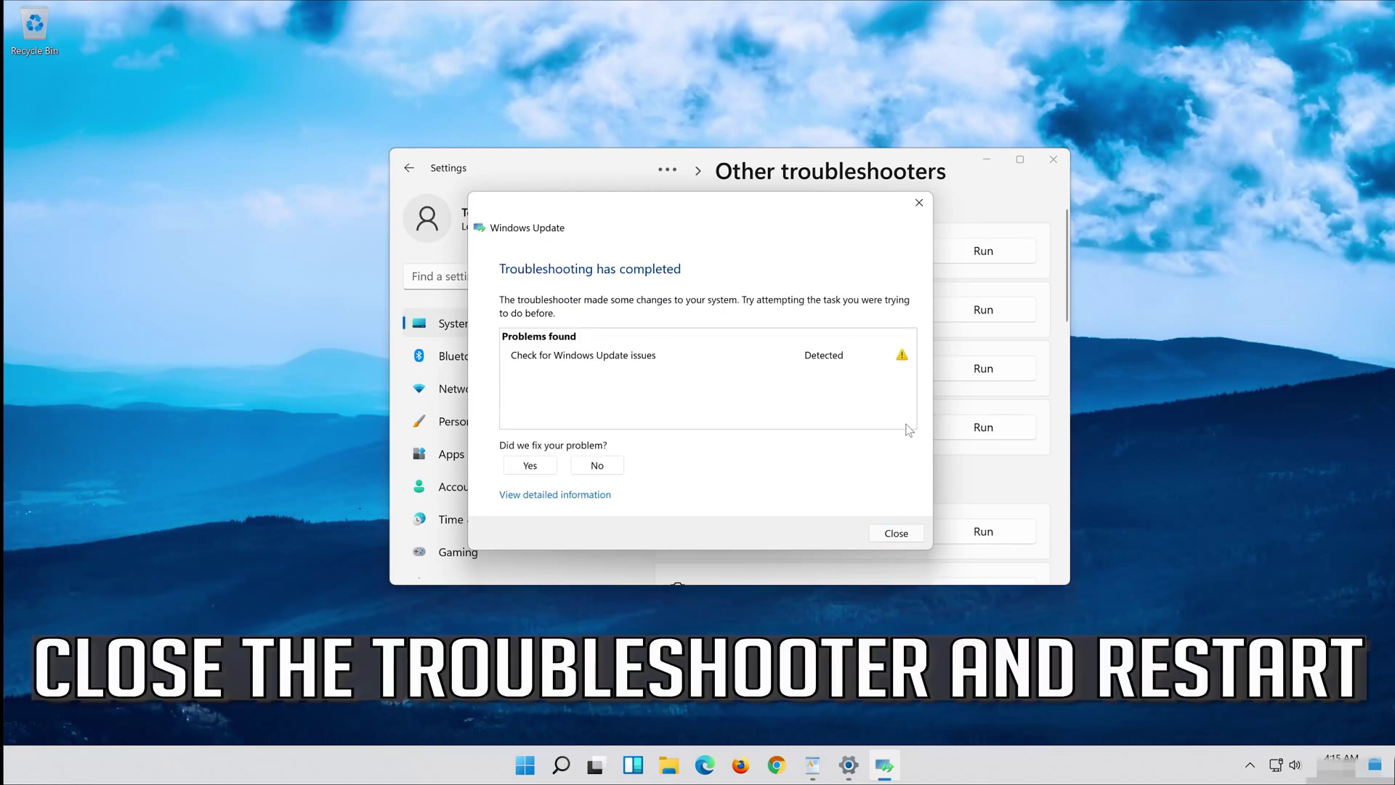
pyautogui.click(896, 532)
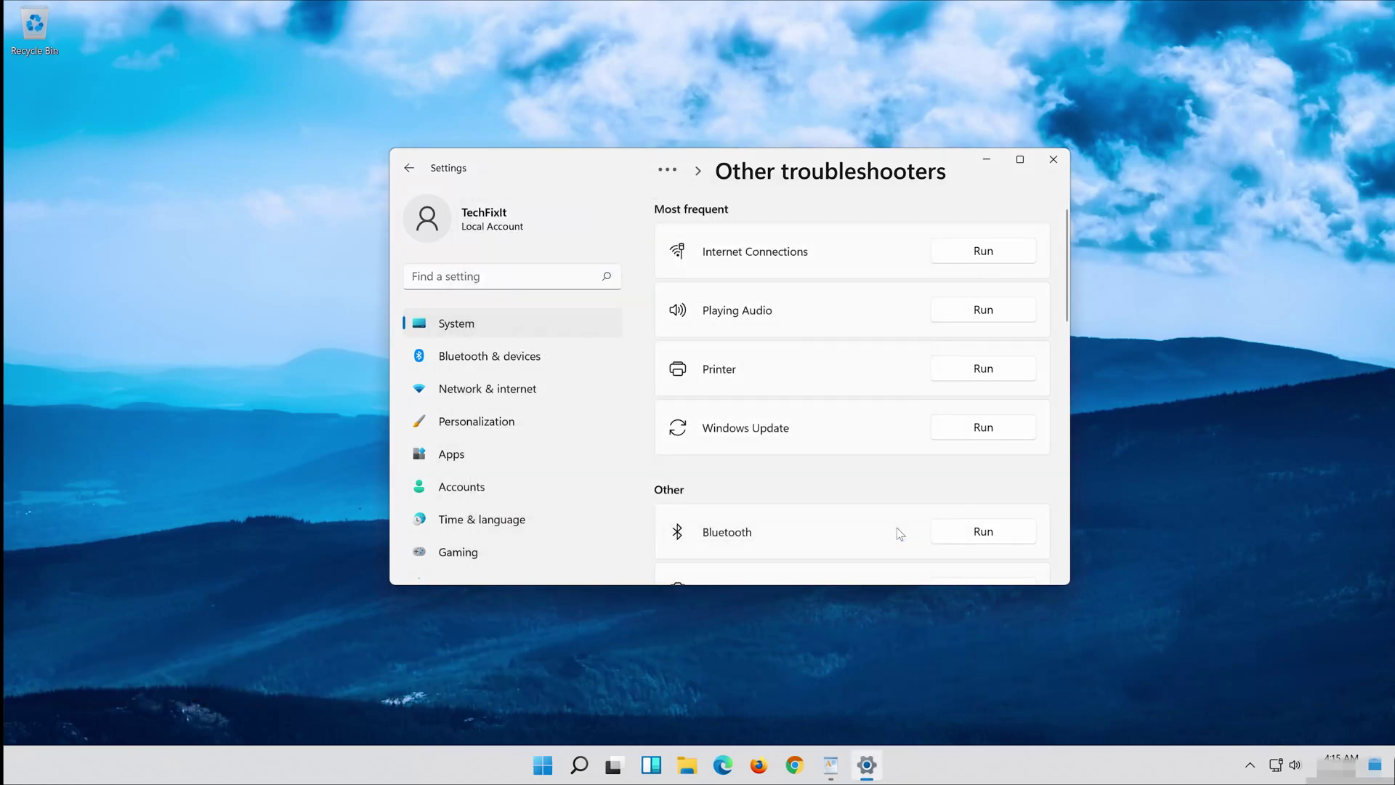
pyautogui.click(1053, 160)
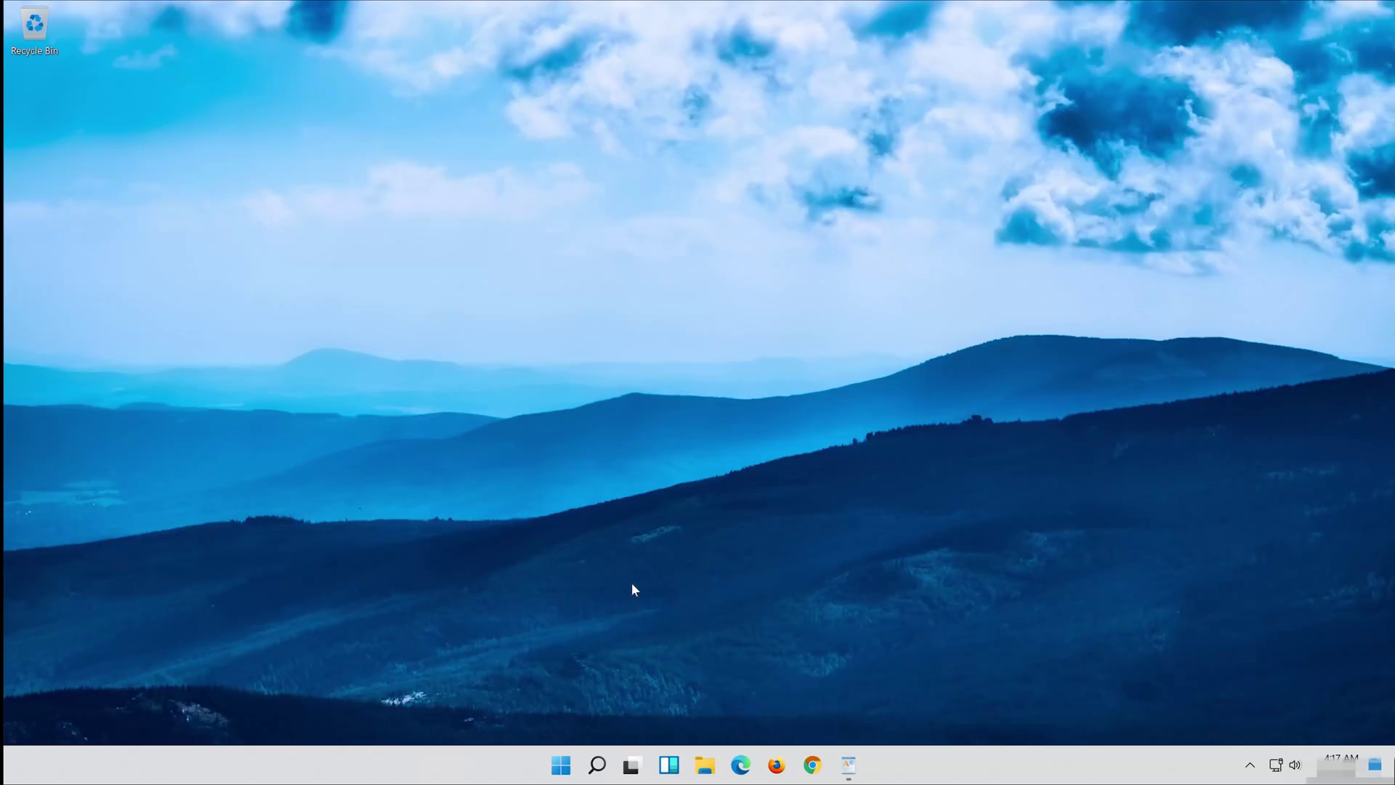
# - Search the Start menu for 'notepad' and launch a blank Untitled Notepad window
pyautogui.click(560, 770)
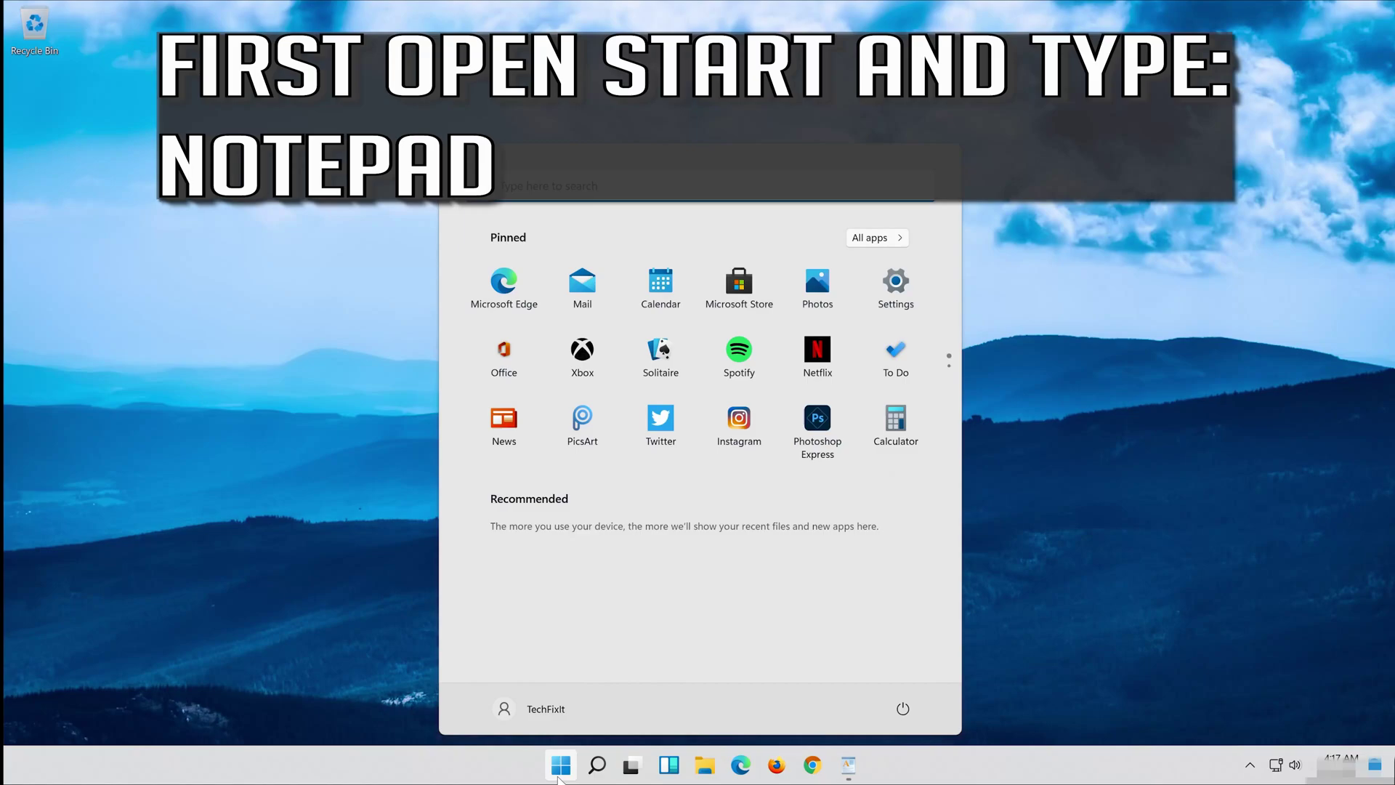
pyautogui.write('notepad')
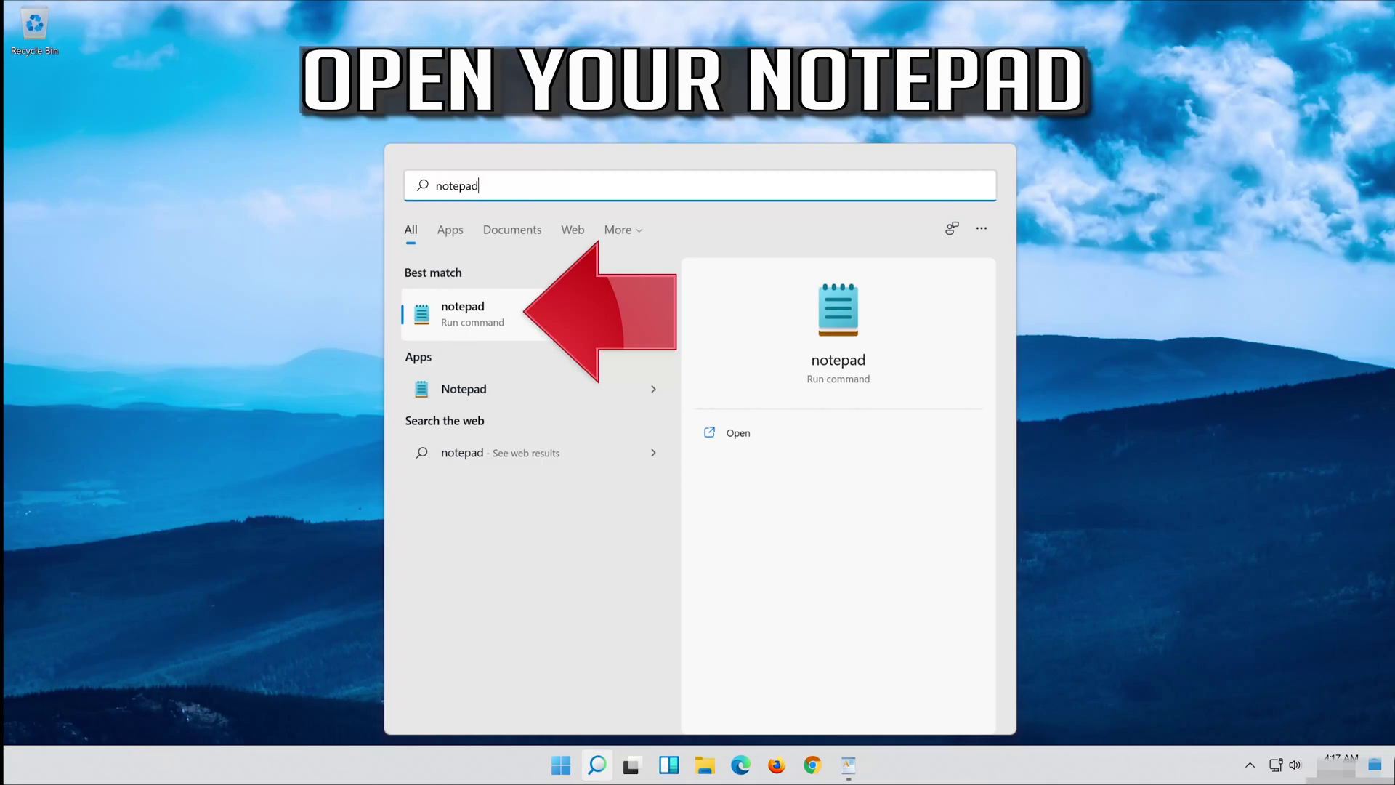
pyautogui.click(553, 313)
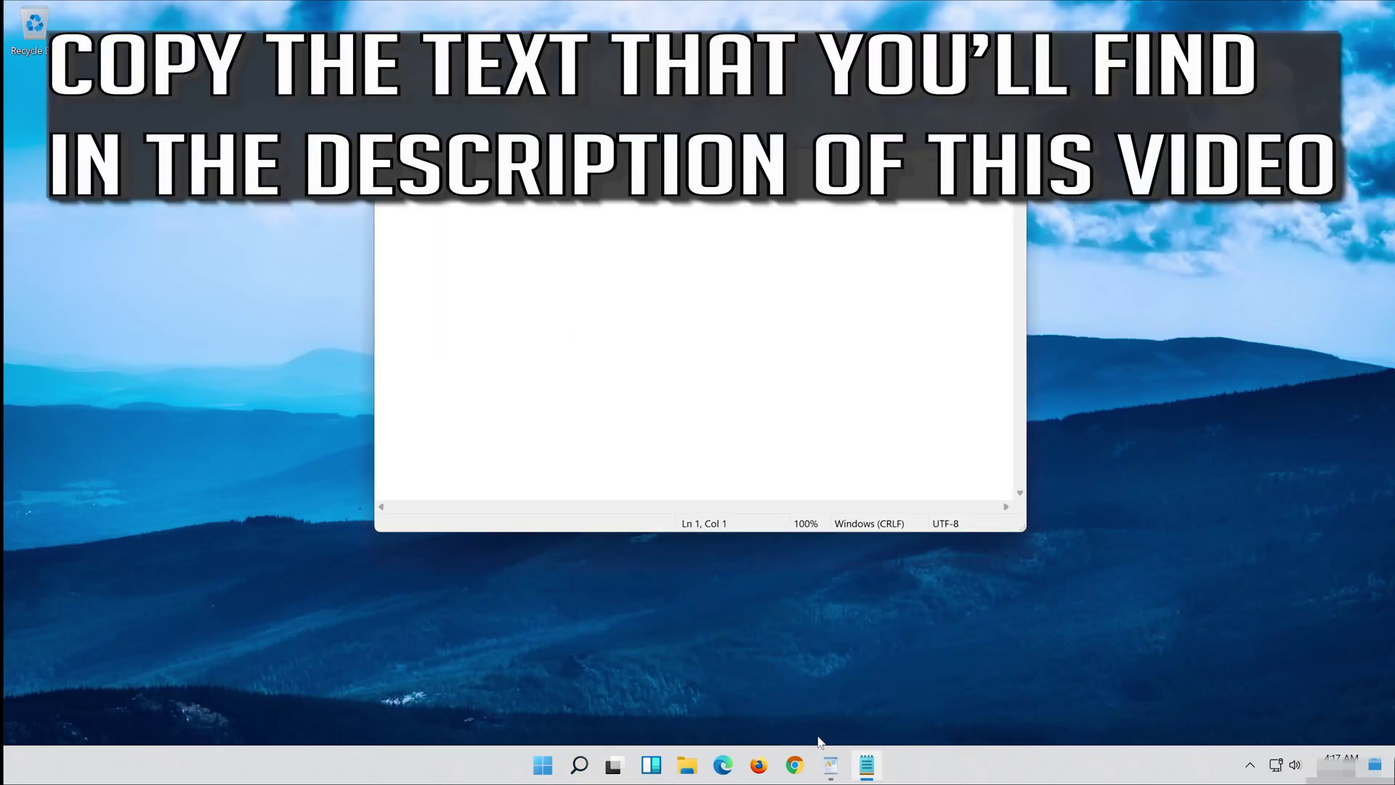
# - Copy the full reset command list from WordPad into the empty Notepad document
pyautogui.hotkey('alt', 'Tab')
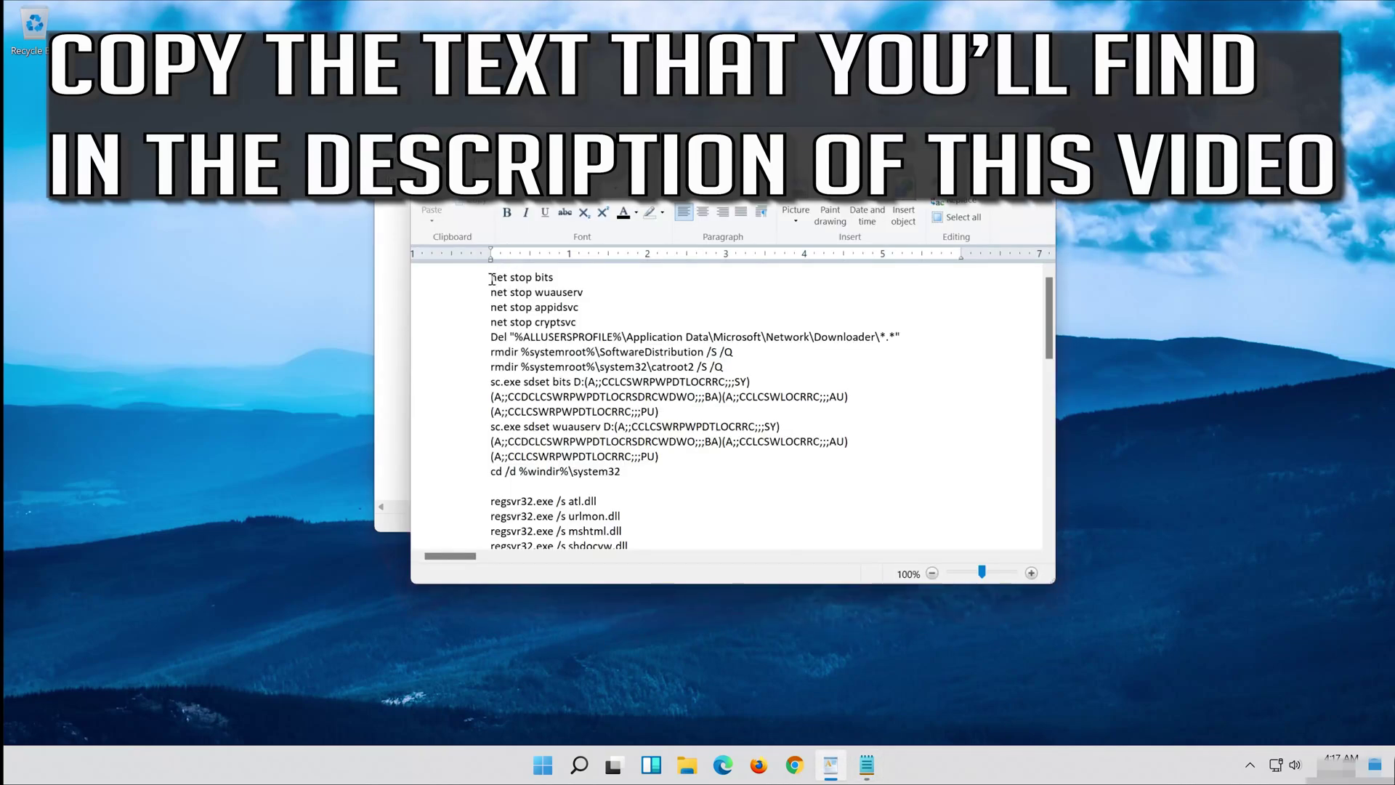
pyautogui.moveTo(485, 278); pyautogui.dragTo(552, 366)
pyautogui.scroll(-10, 551, 364)
pyautogui.keyDown('shift'); pyautogui.click(600, 523); pyautogui.keyUp('shift')
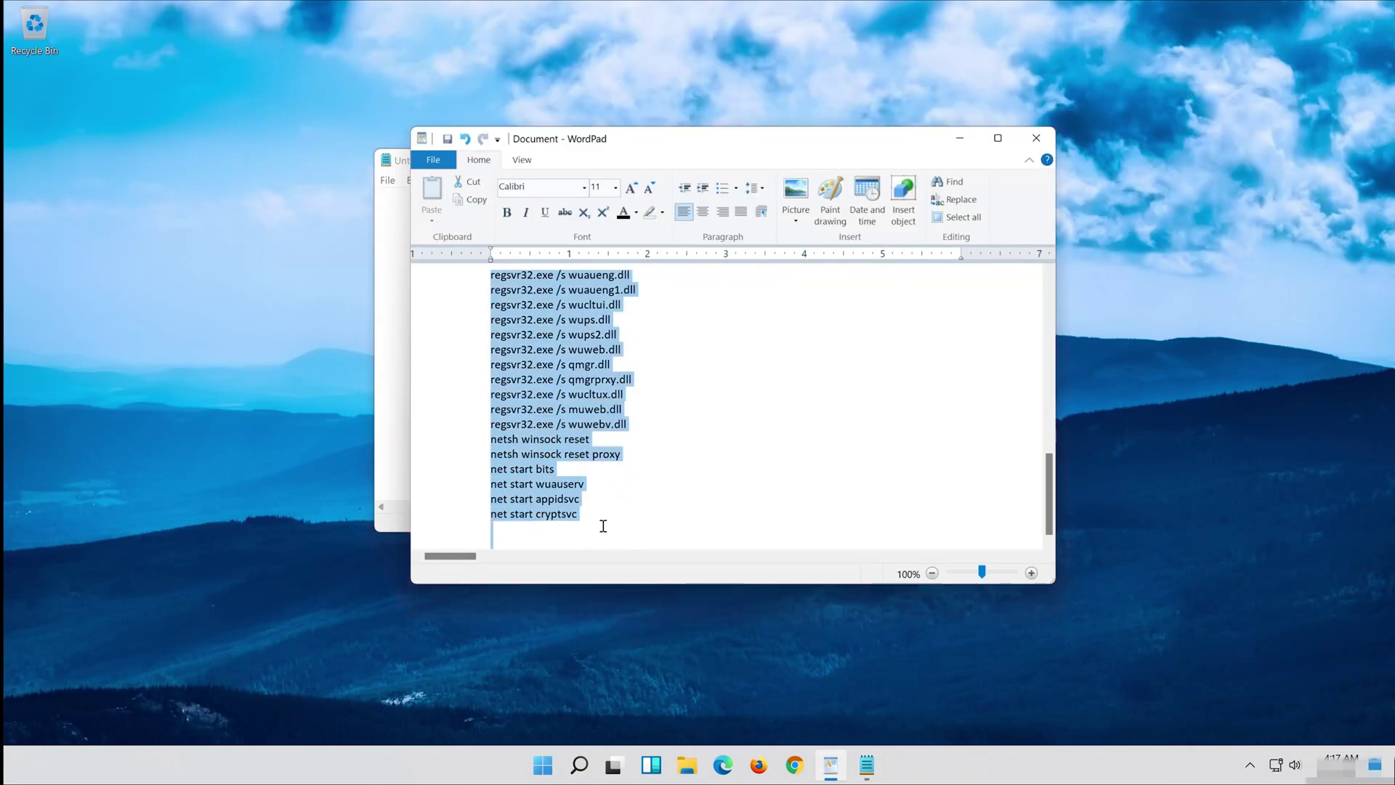
pyautogui.rightClick(531, 456)
pyautogui.click(511, 478)
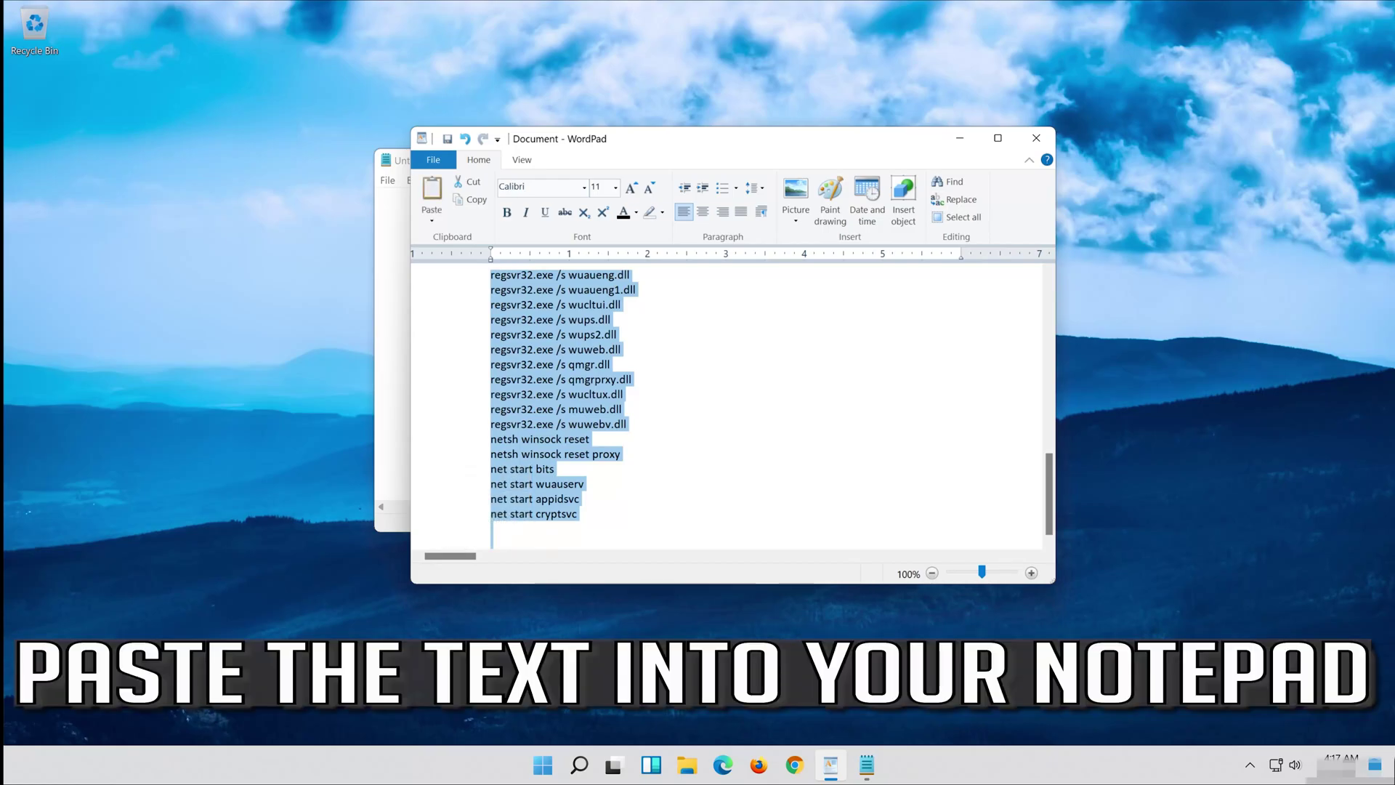
pyautogui.click(959, 137)
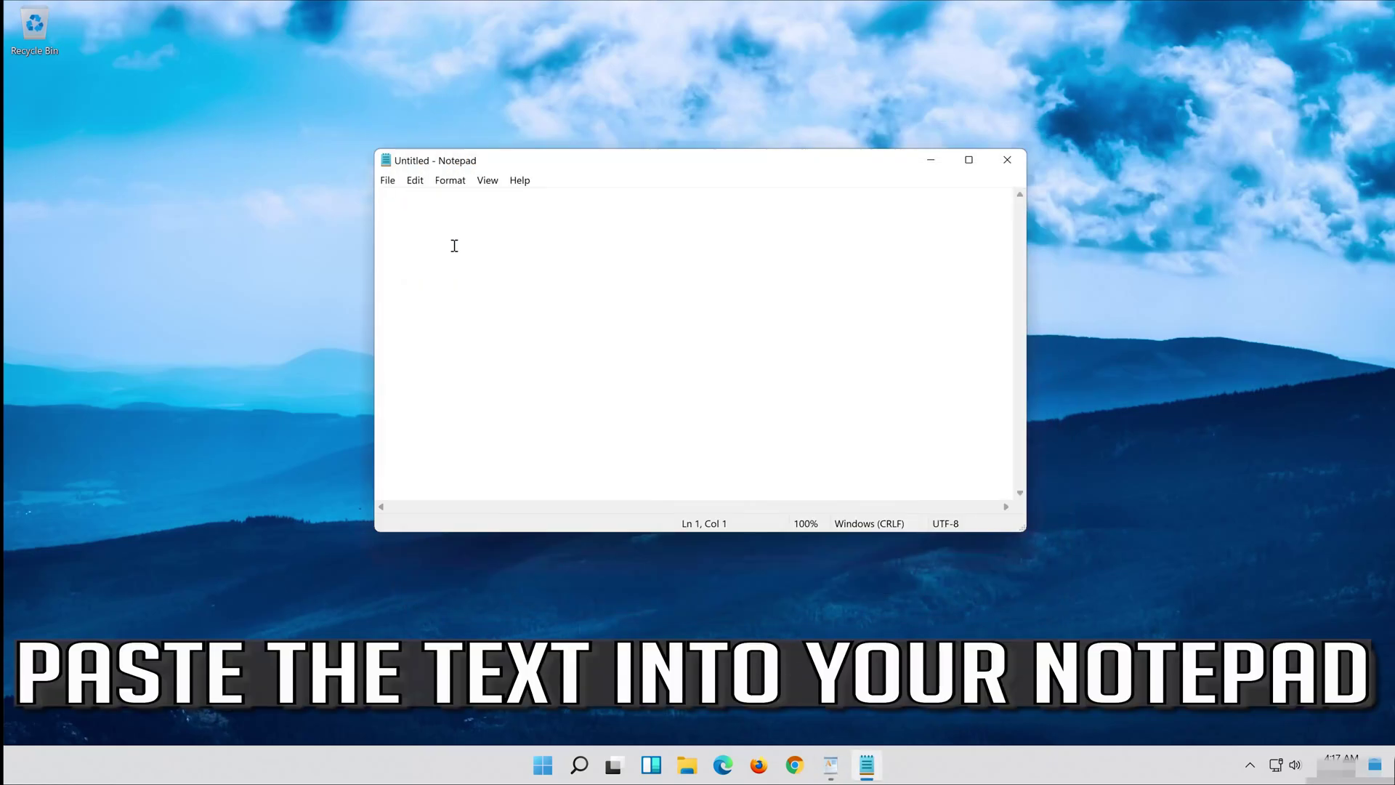
pyautogui.rightClick(427, 212)
pyautogui.click(321, 275)
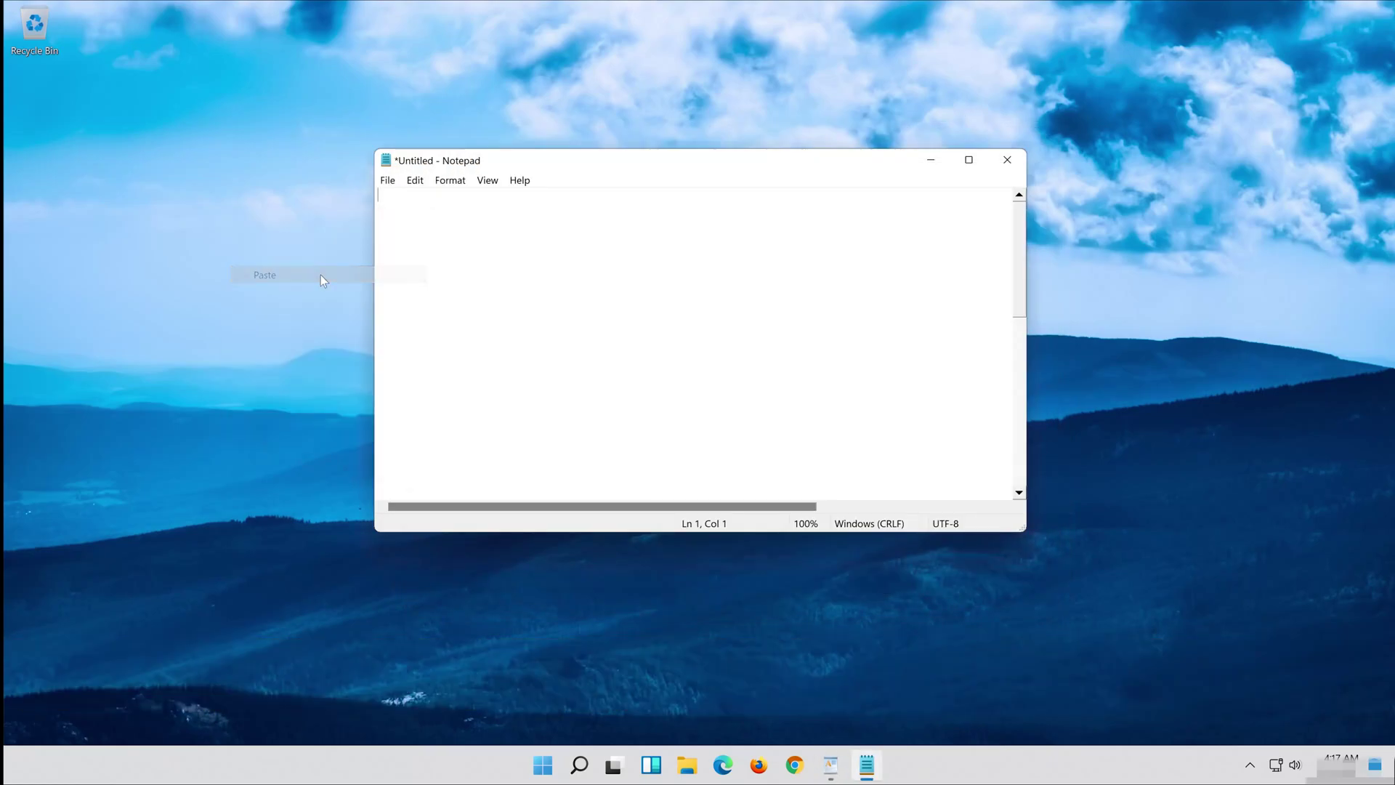
pyautogui.scroll(10, 785, 316)
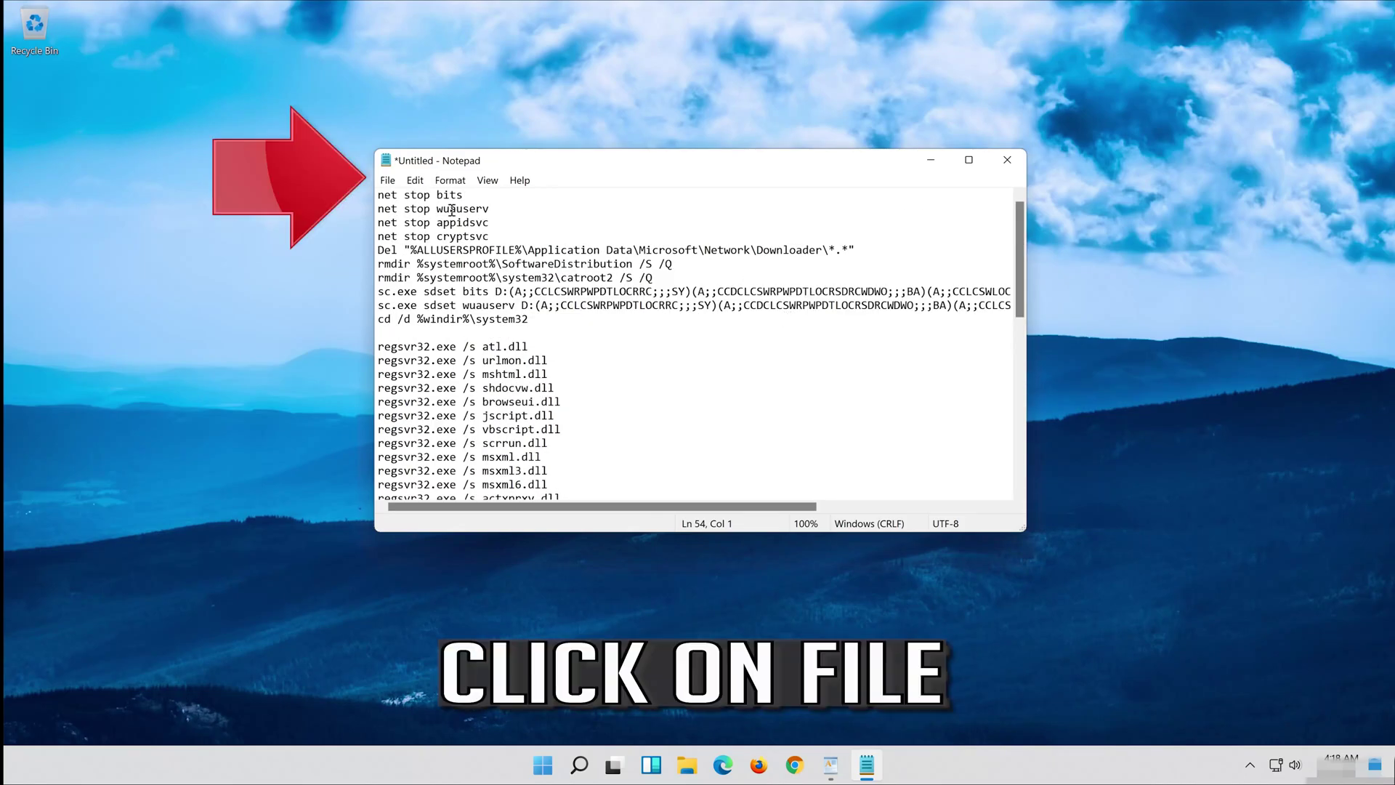
# - Save the script to the Desktop as fix.bat with file type All Files
pyautogui.click(385, 182)
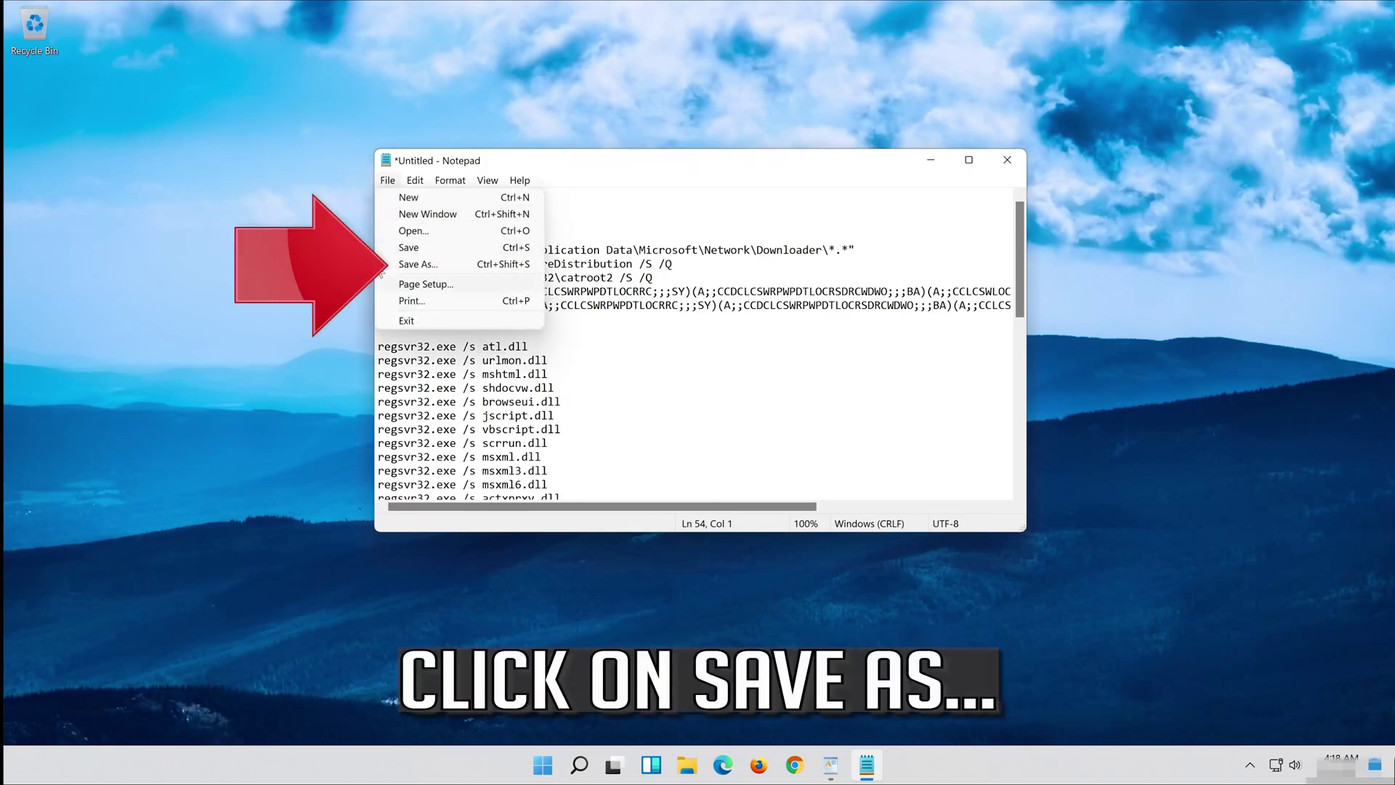
pyautogui.click(447, 267)
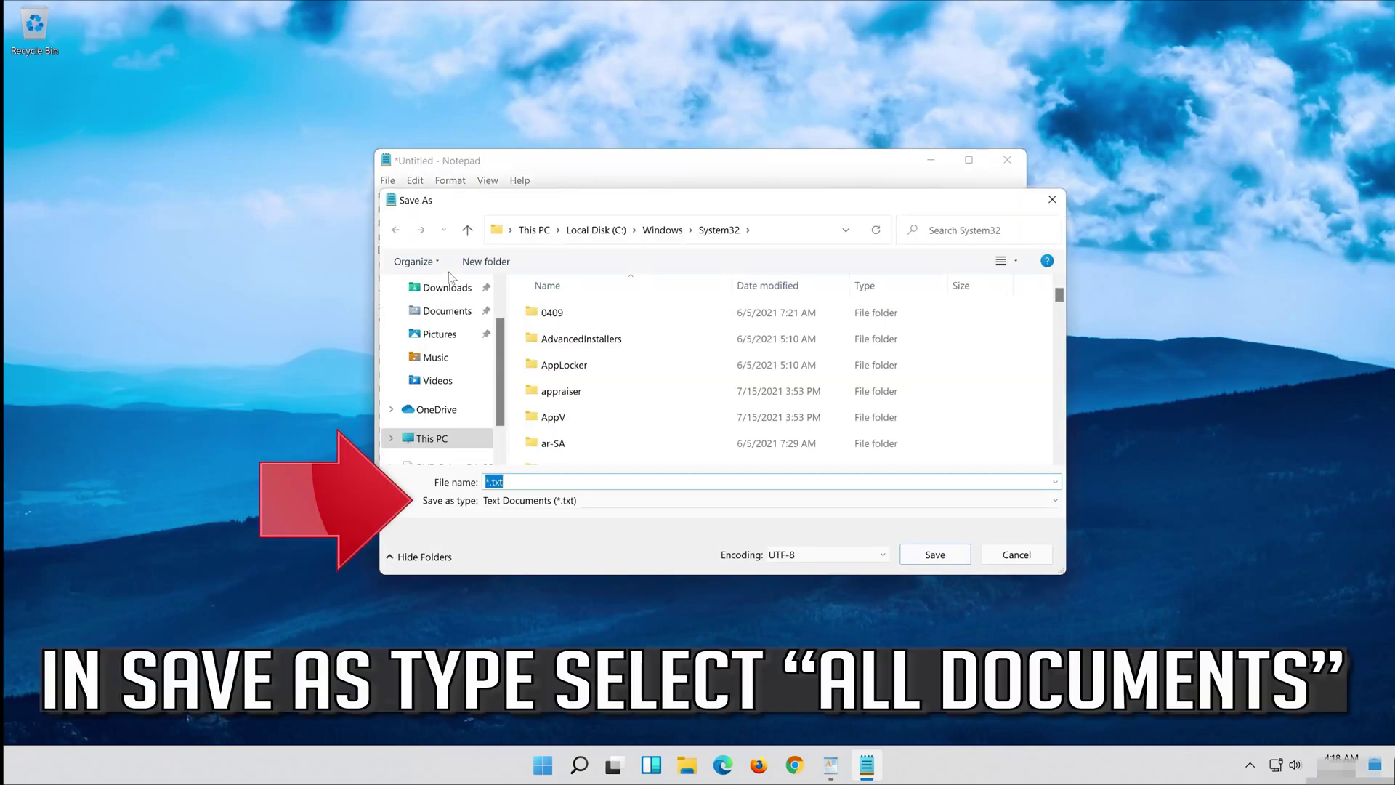
pyautogui.click(538, 502)
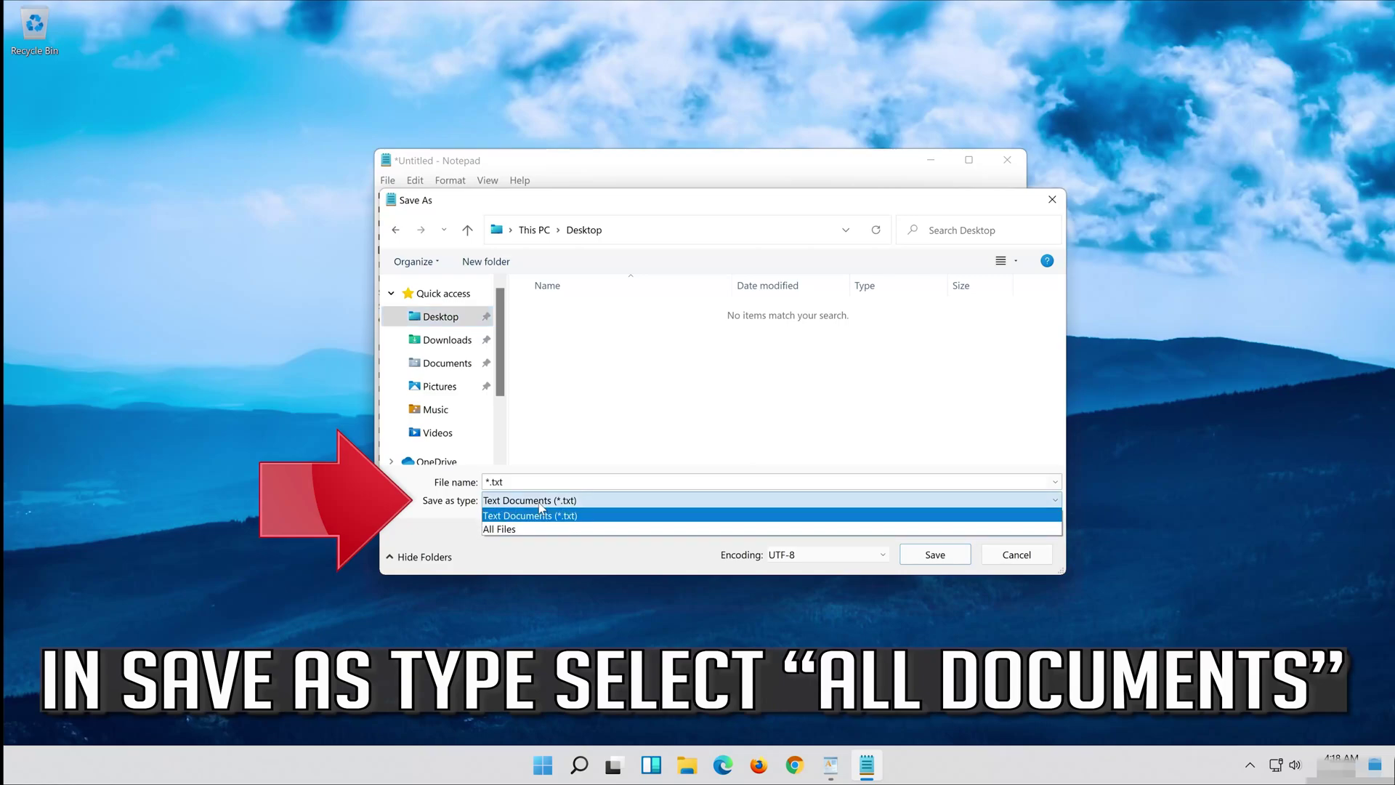
pyautogui.click(505, 529)
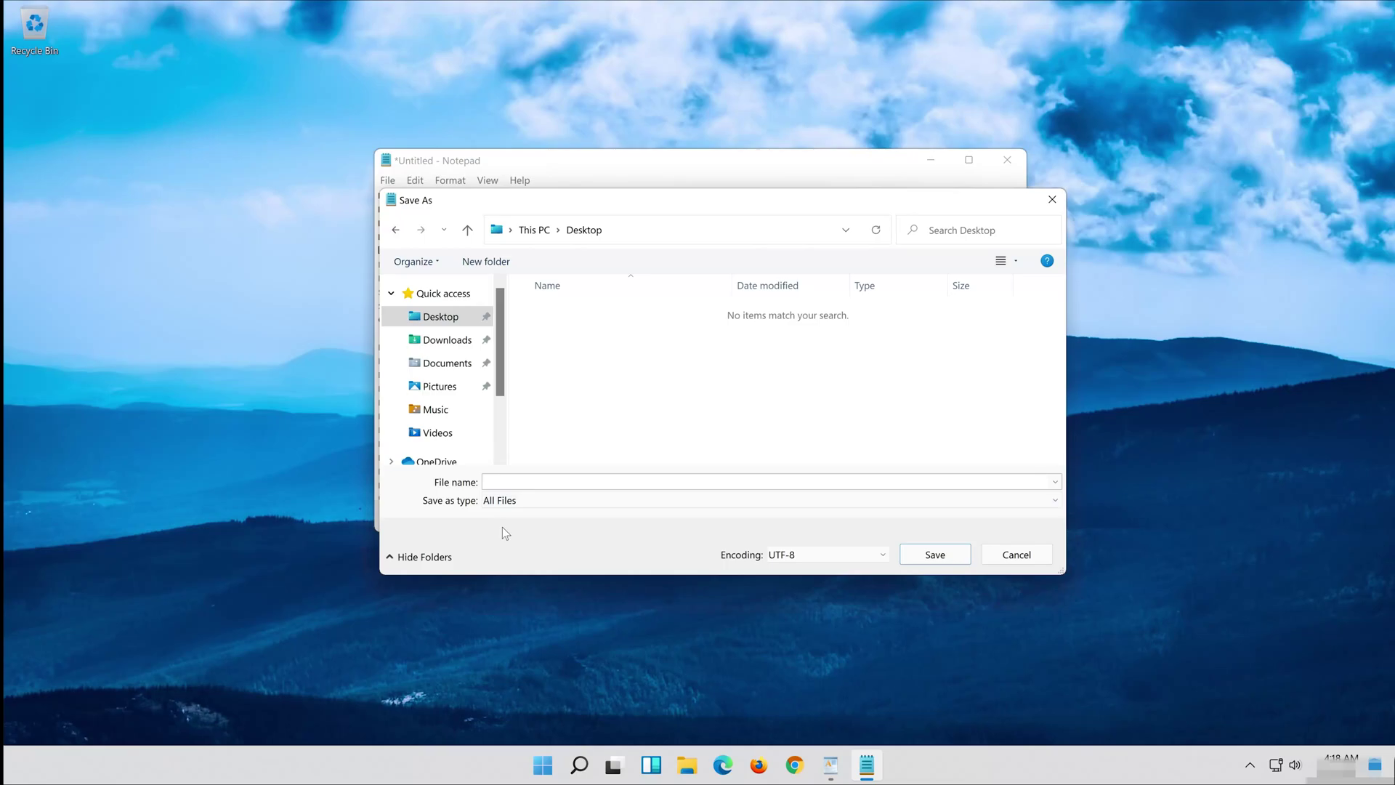
pyautogui.click(520, 482)
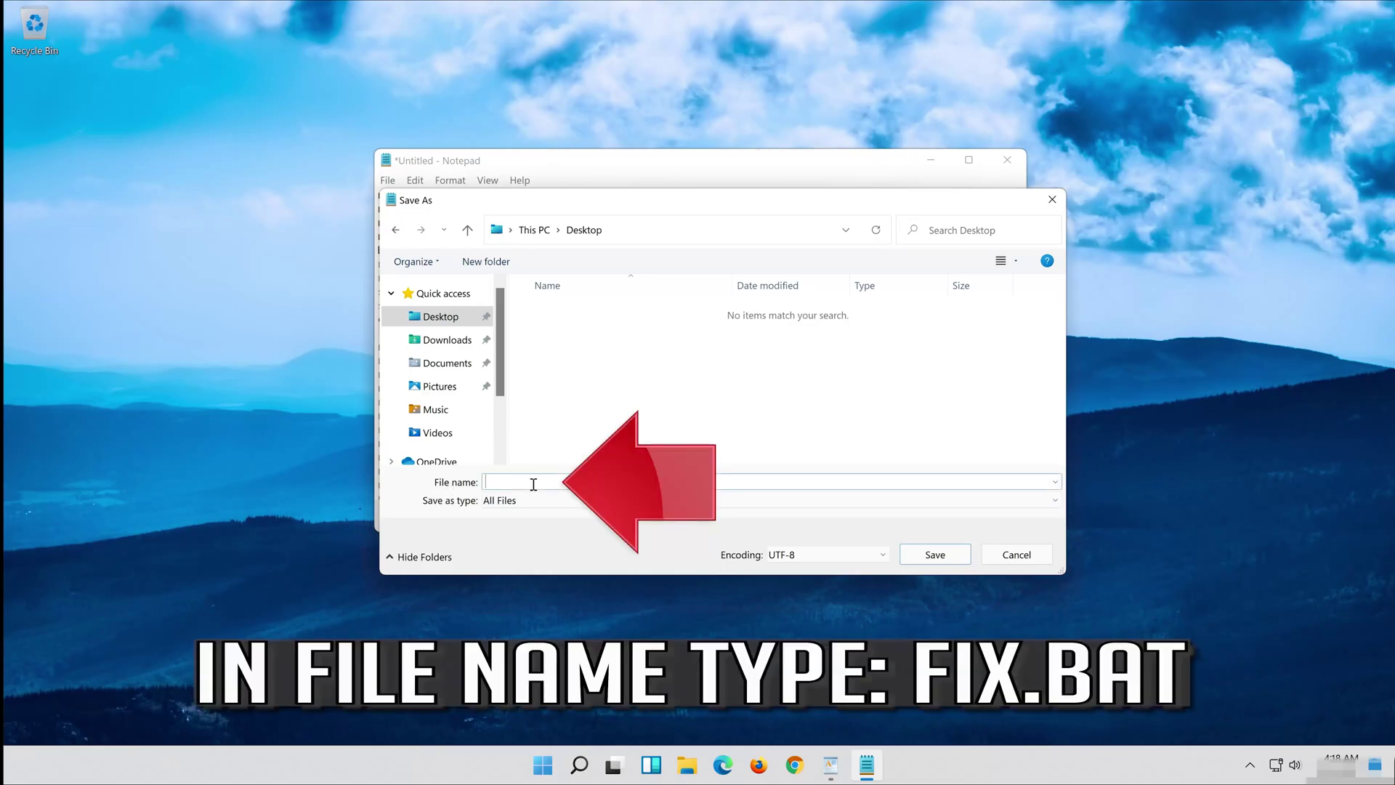
pyautogui.write('fix.')
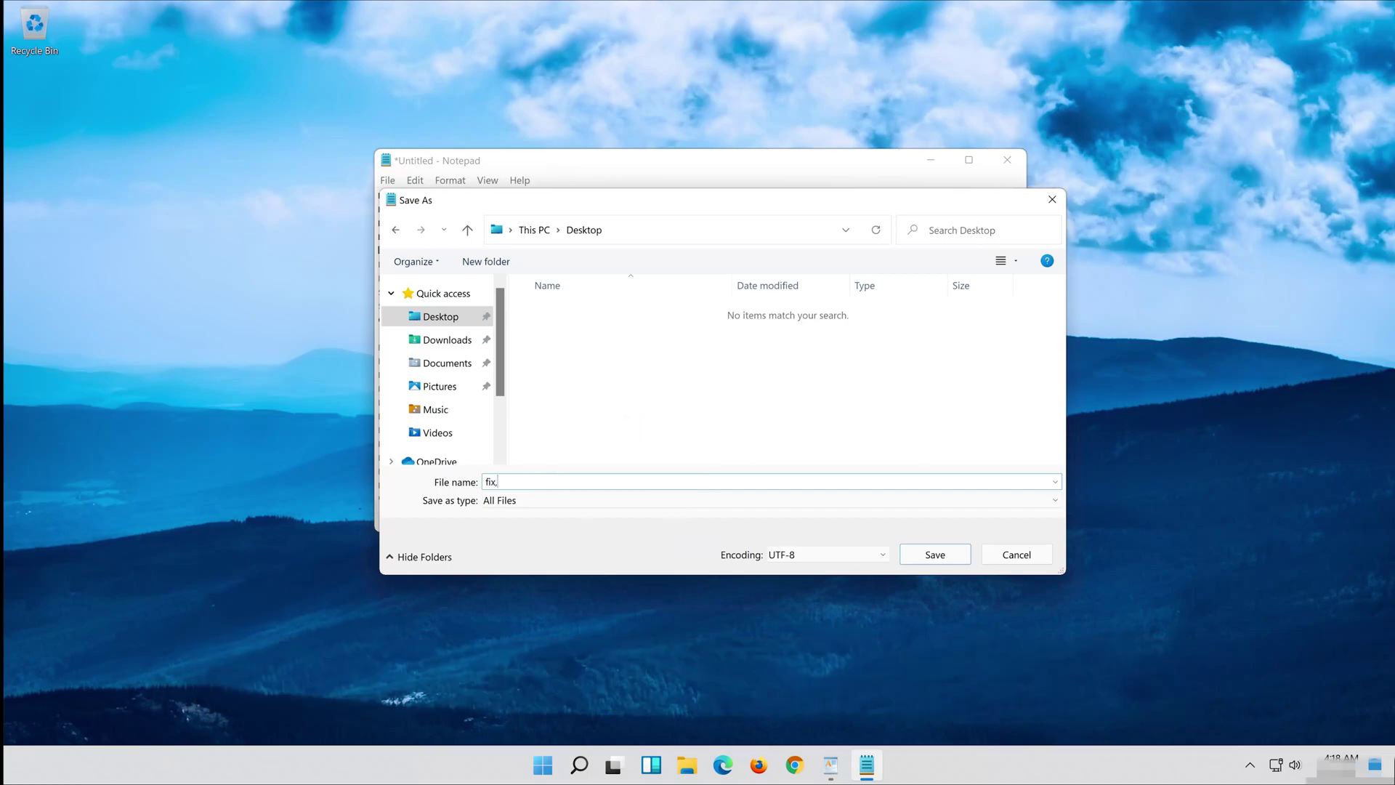
pyautogui.write('bat')
pyautogui.click(935, 554)
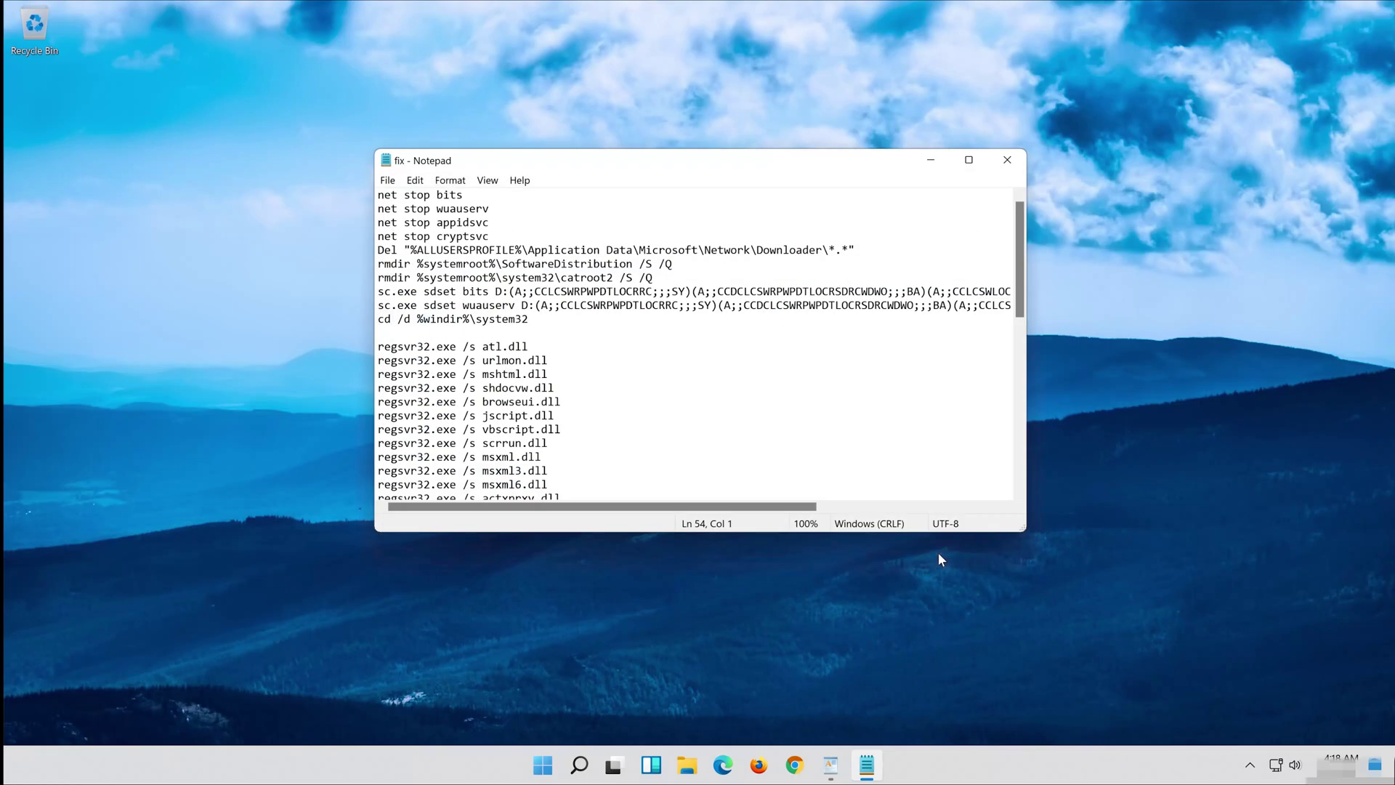
# - Close Notepad and run the desktop fix.bat as administrator, approving User Account Control
pyautogui.click(1009, 156)
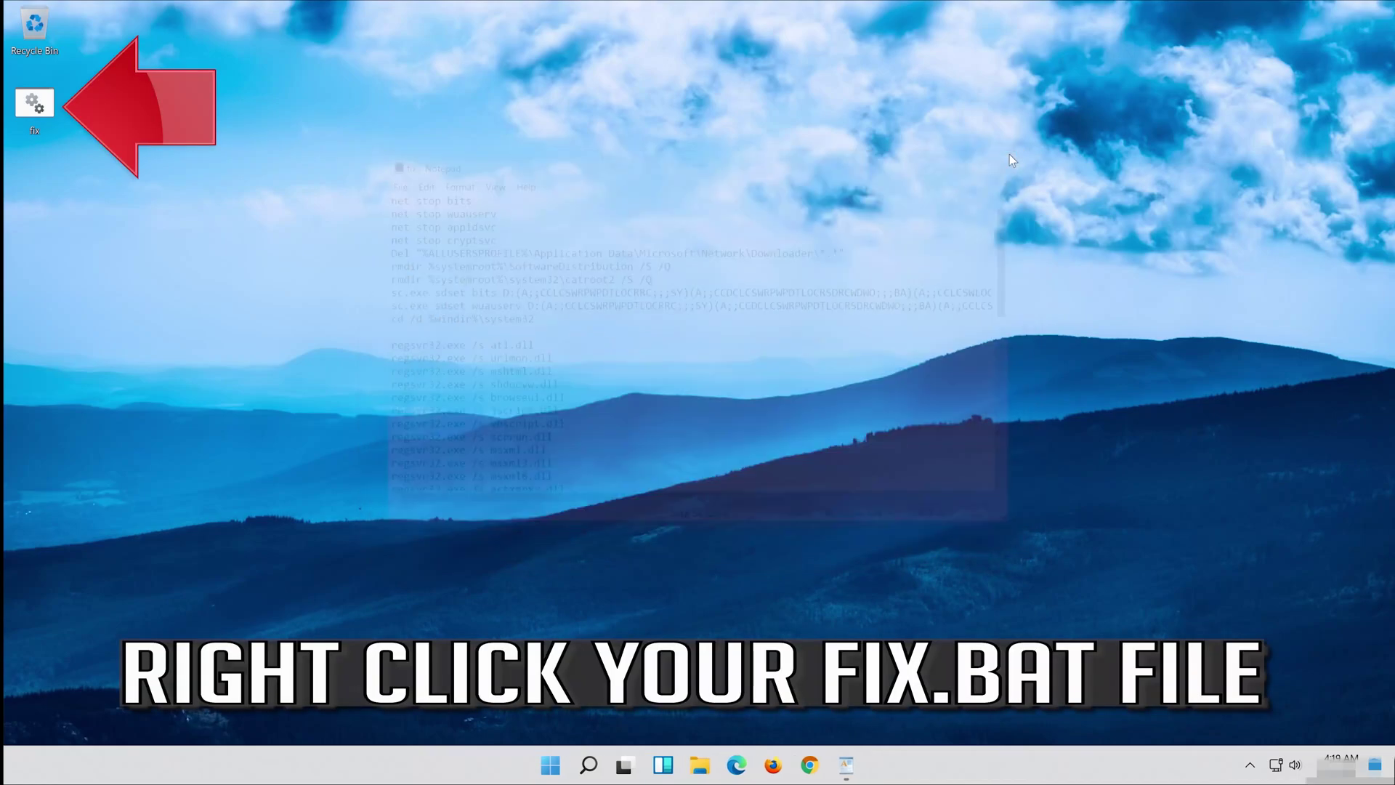
pyautogui.click(27, 102)
pyautogui.rightClick(28, 102)
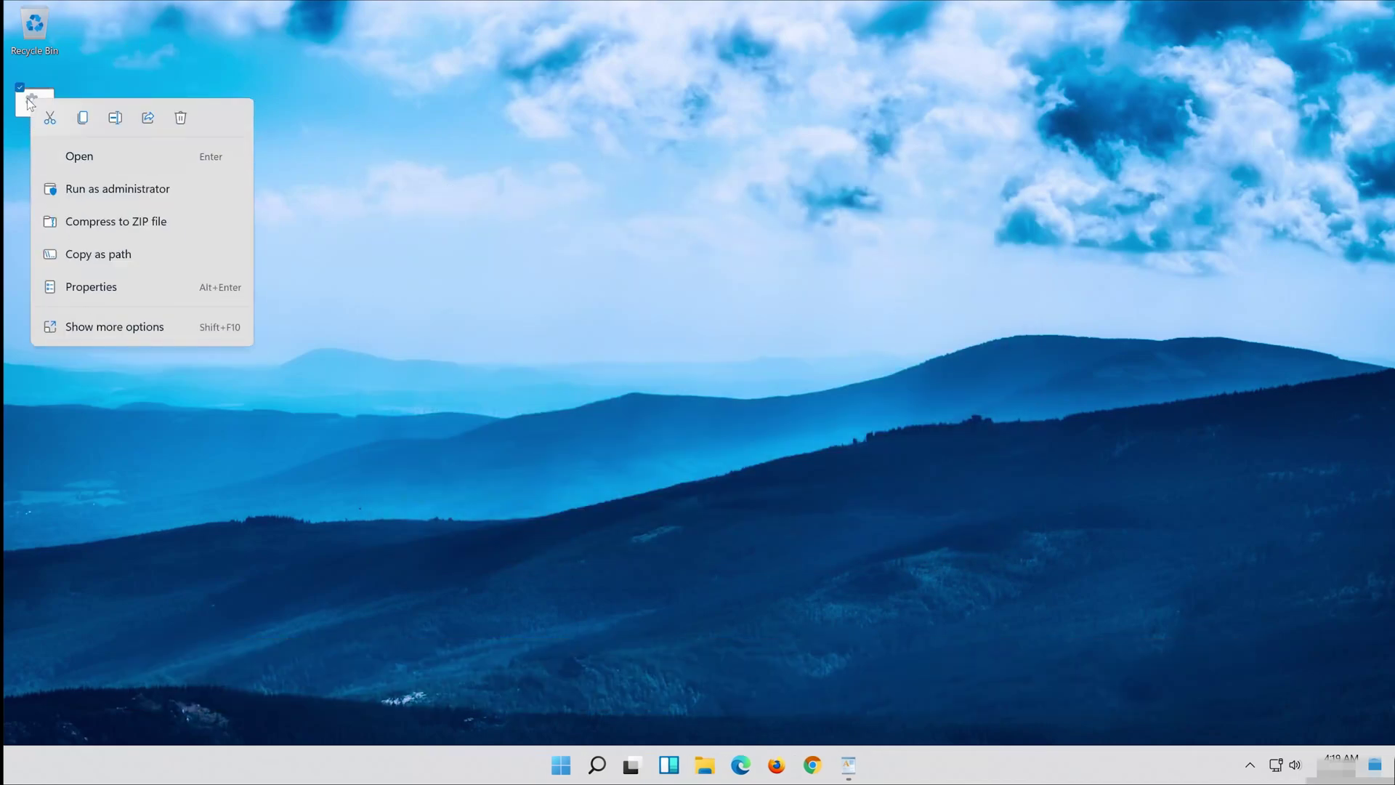
pyautogui.click(153, 196)
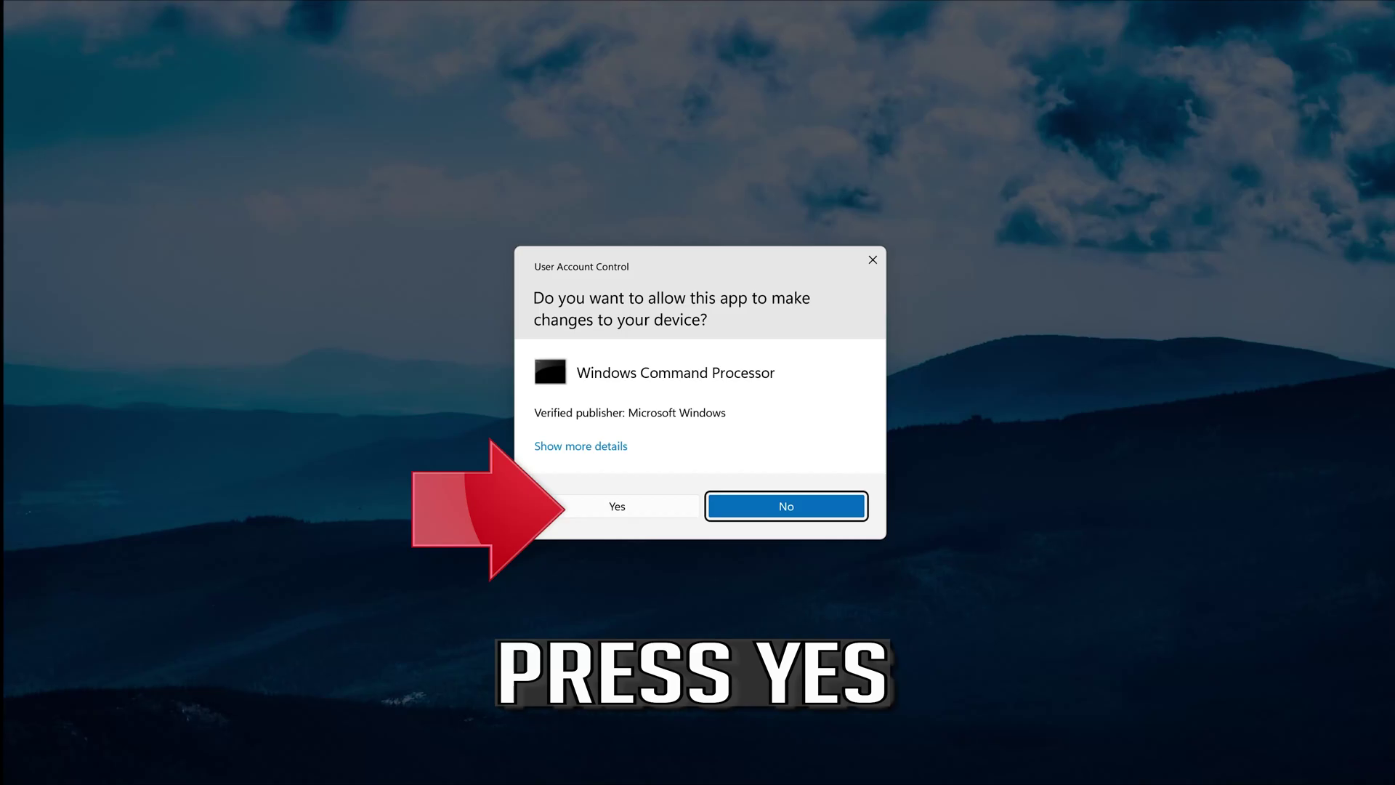
pyautogui.click(629, 506)
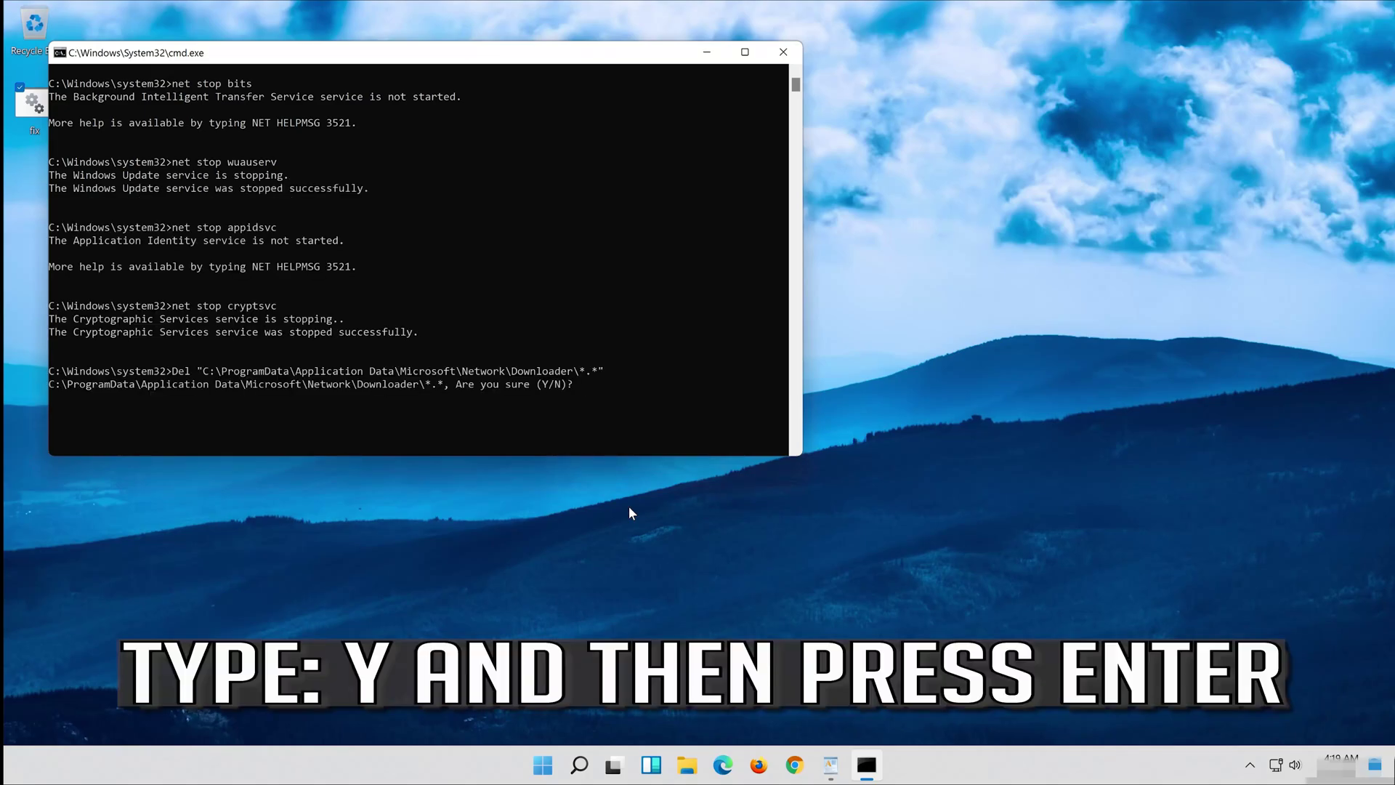
# - Answer y to delete the Downloader files so fix.bat runs to completion
pyautogui.write('y')
pyautogui.press('Return')
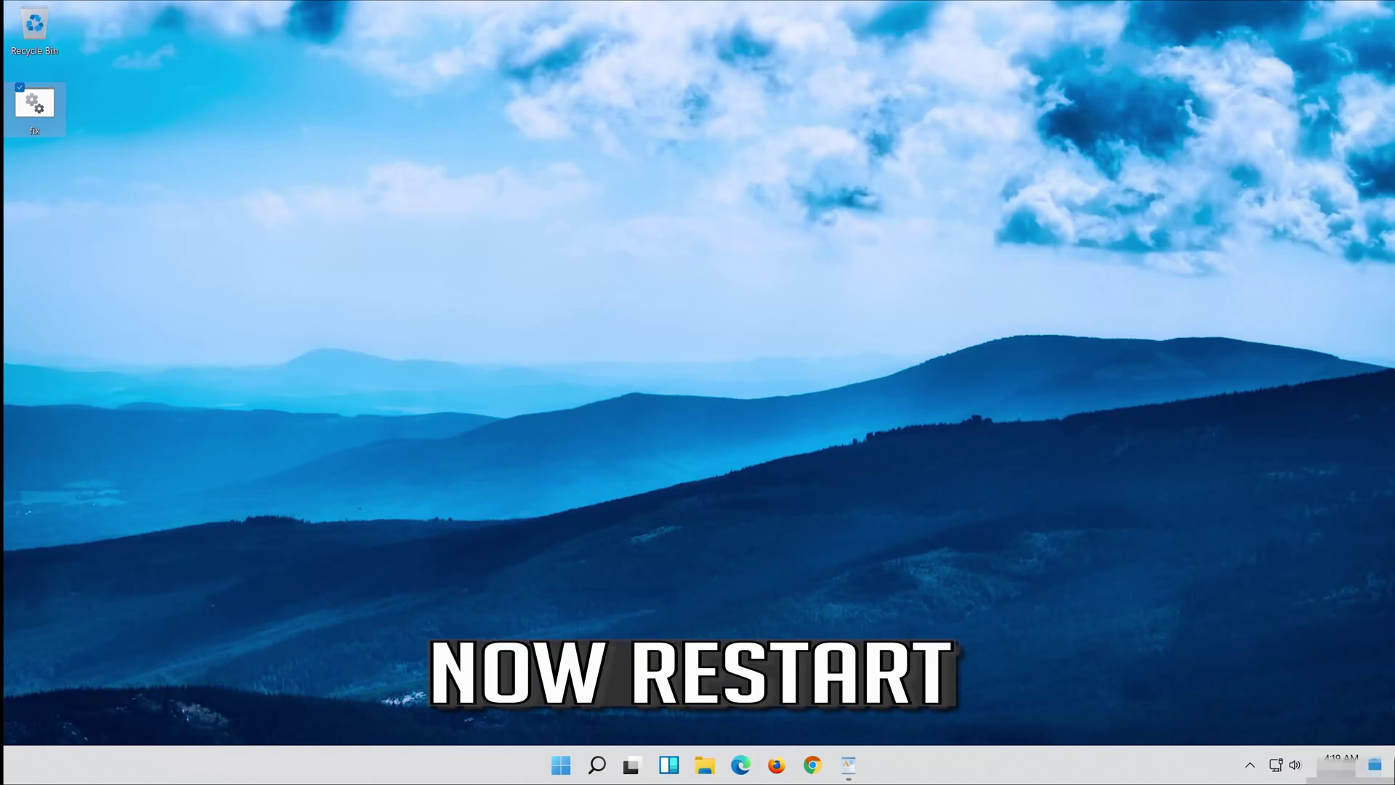
# - Restart the PC from the Start menu's power options
pyautogui.click(555, 768)
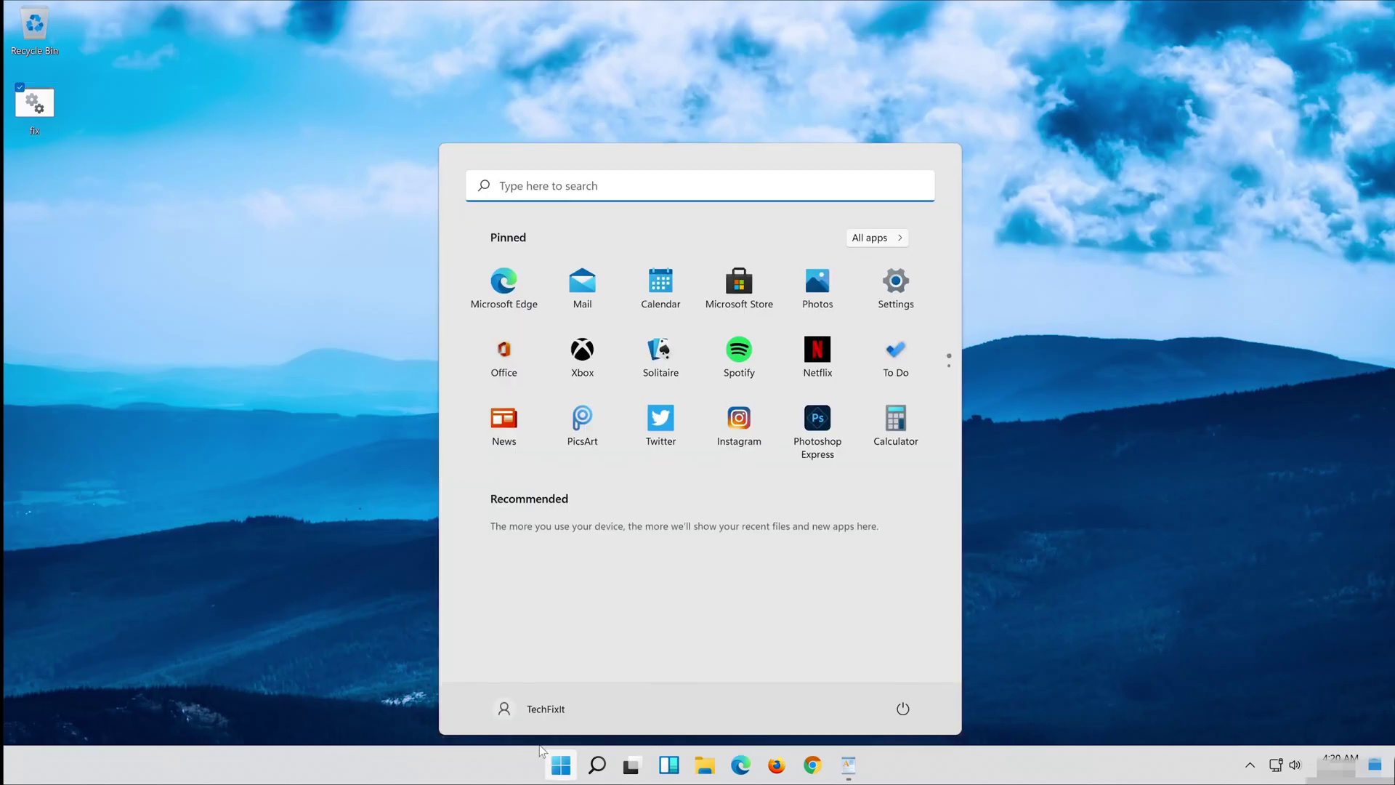
pyautogui.click(902, 708)
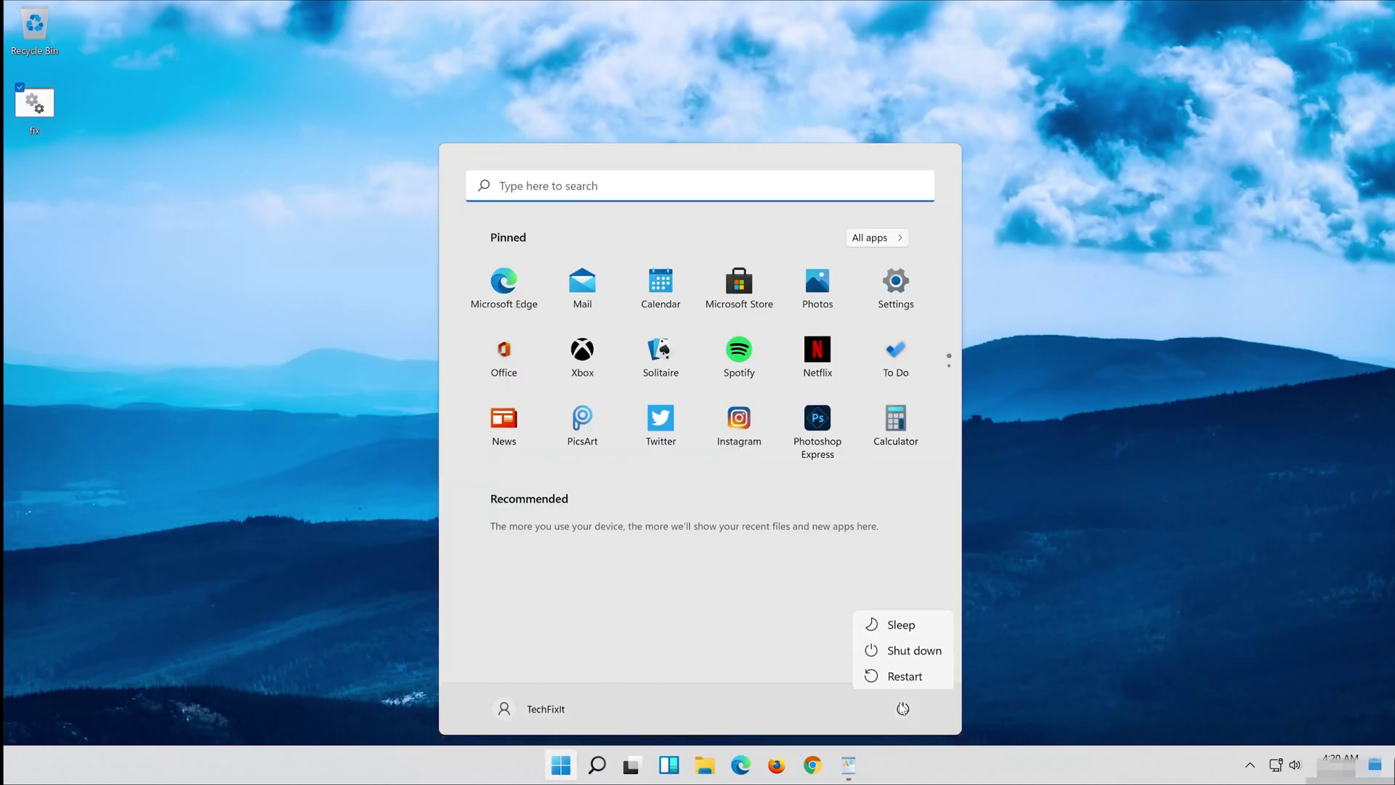
pyautogui.click(908, 672)
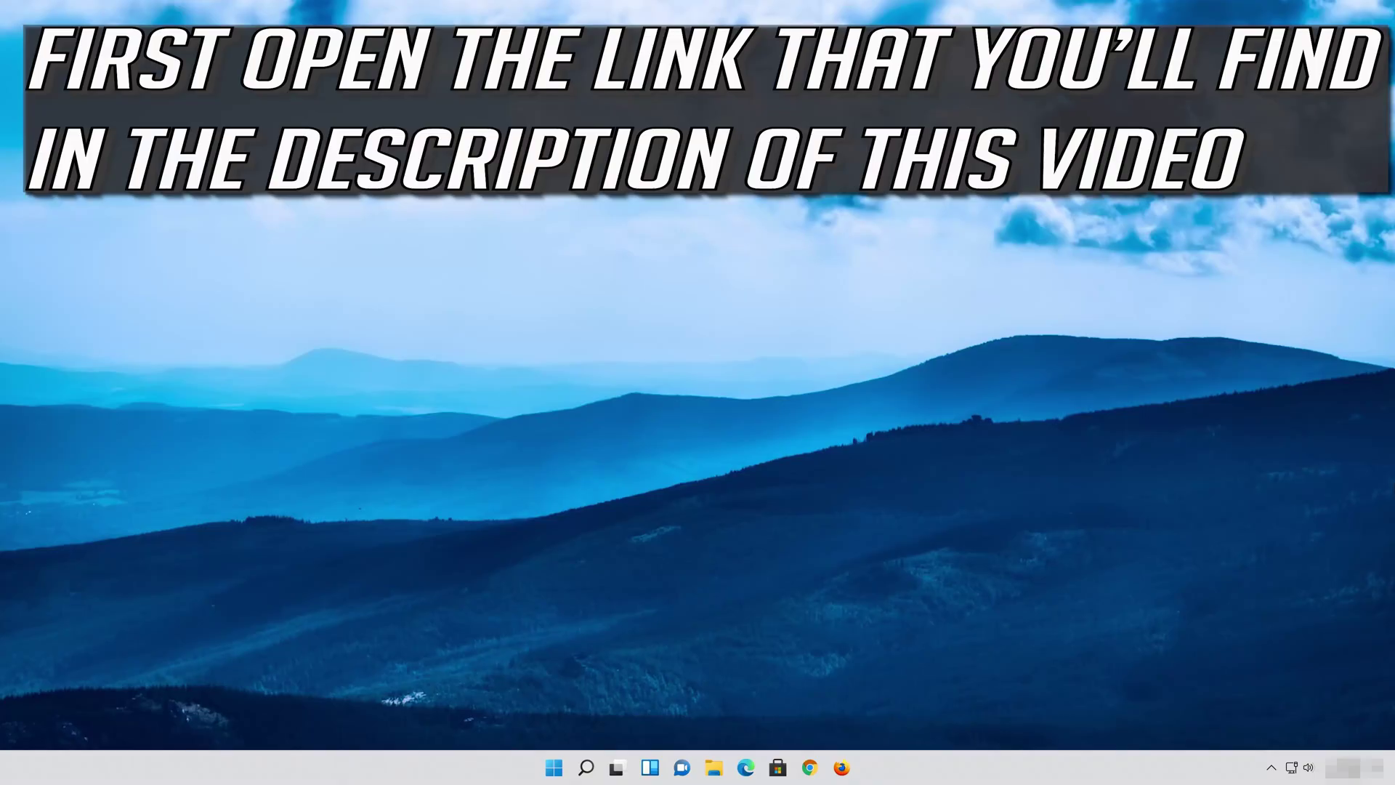
# - Load Microsoft's Windows 11 download page in Firefox and save MediaCreationToolW11.exe
pyautogui.click(842, 767)
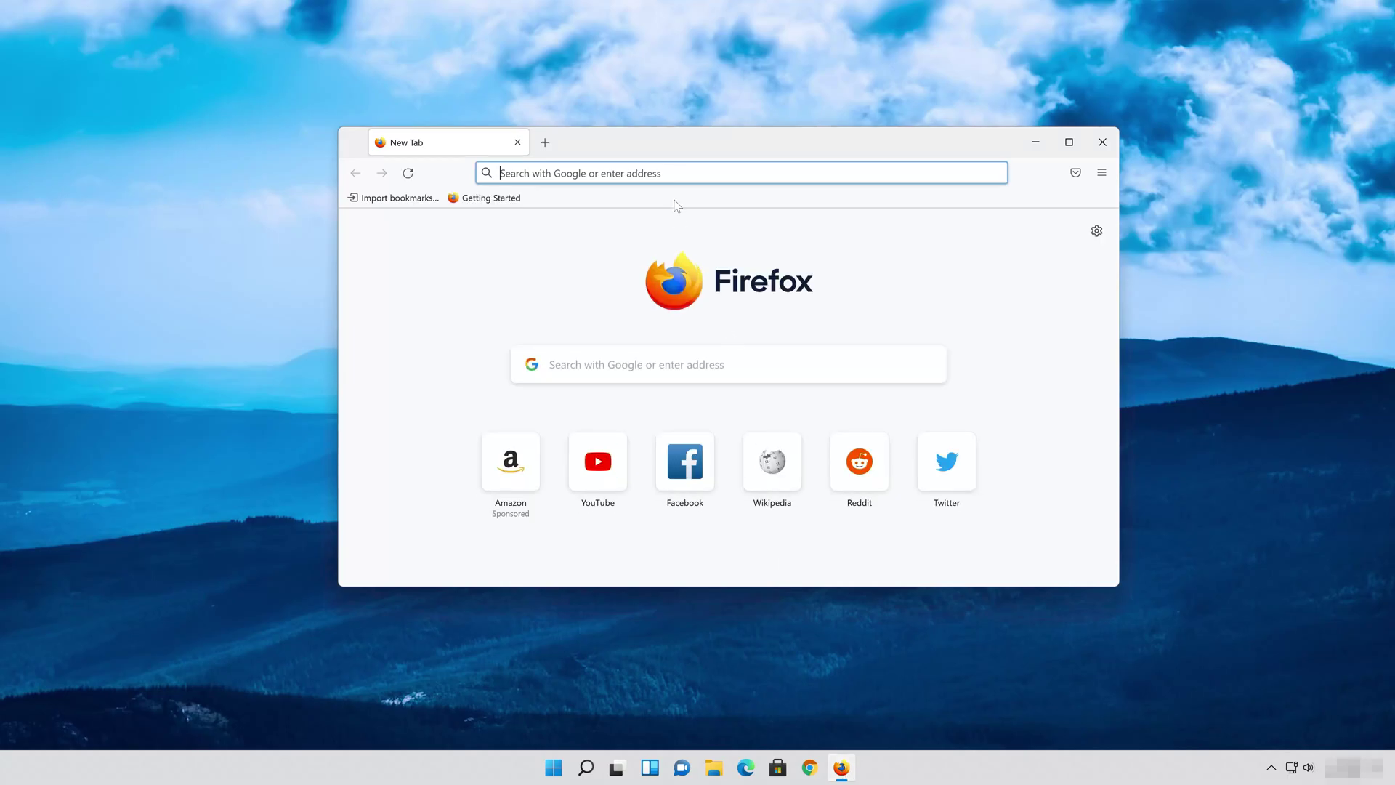
pyautogui.rightClick(676, 172)
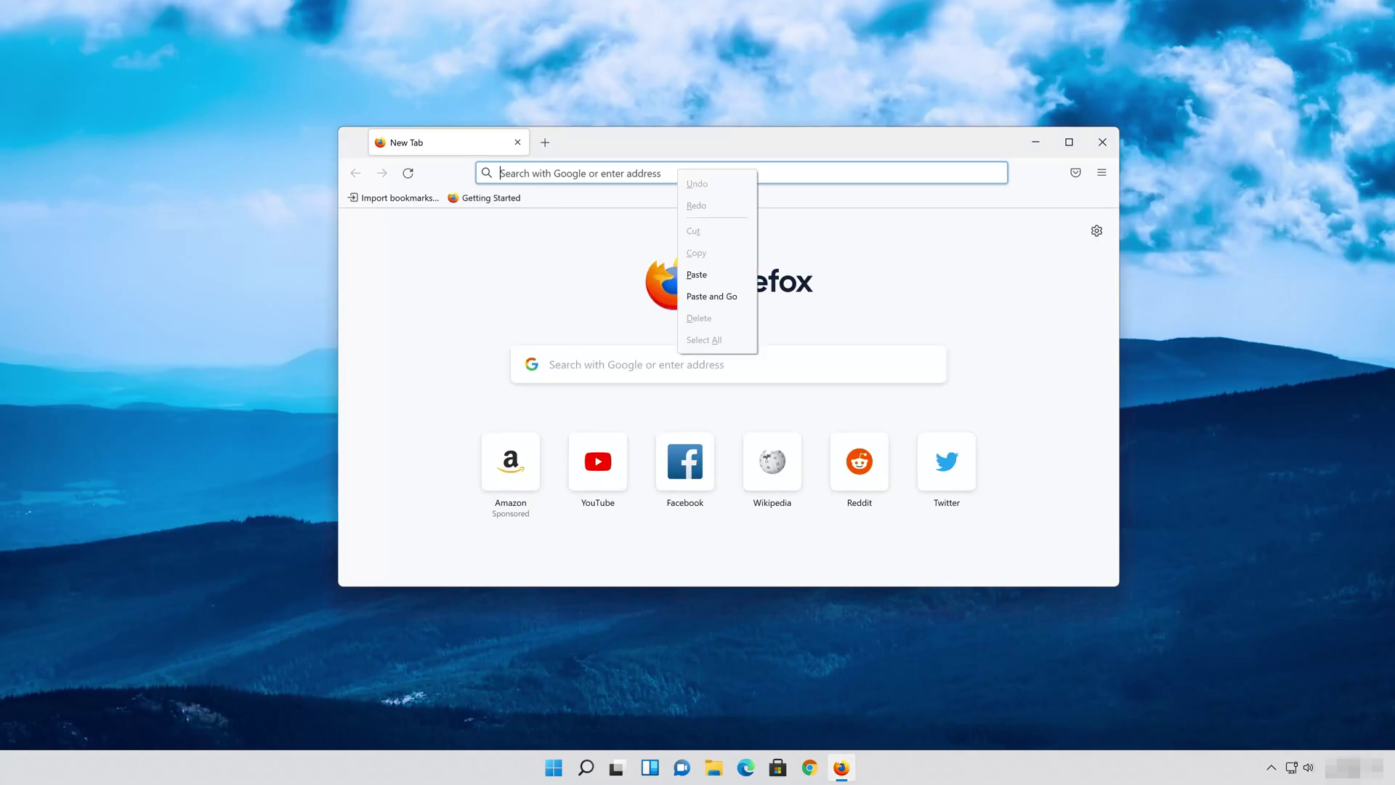
pyautogui.click(709, 298)
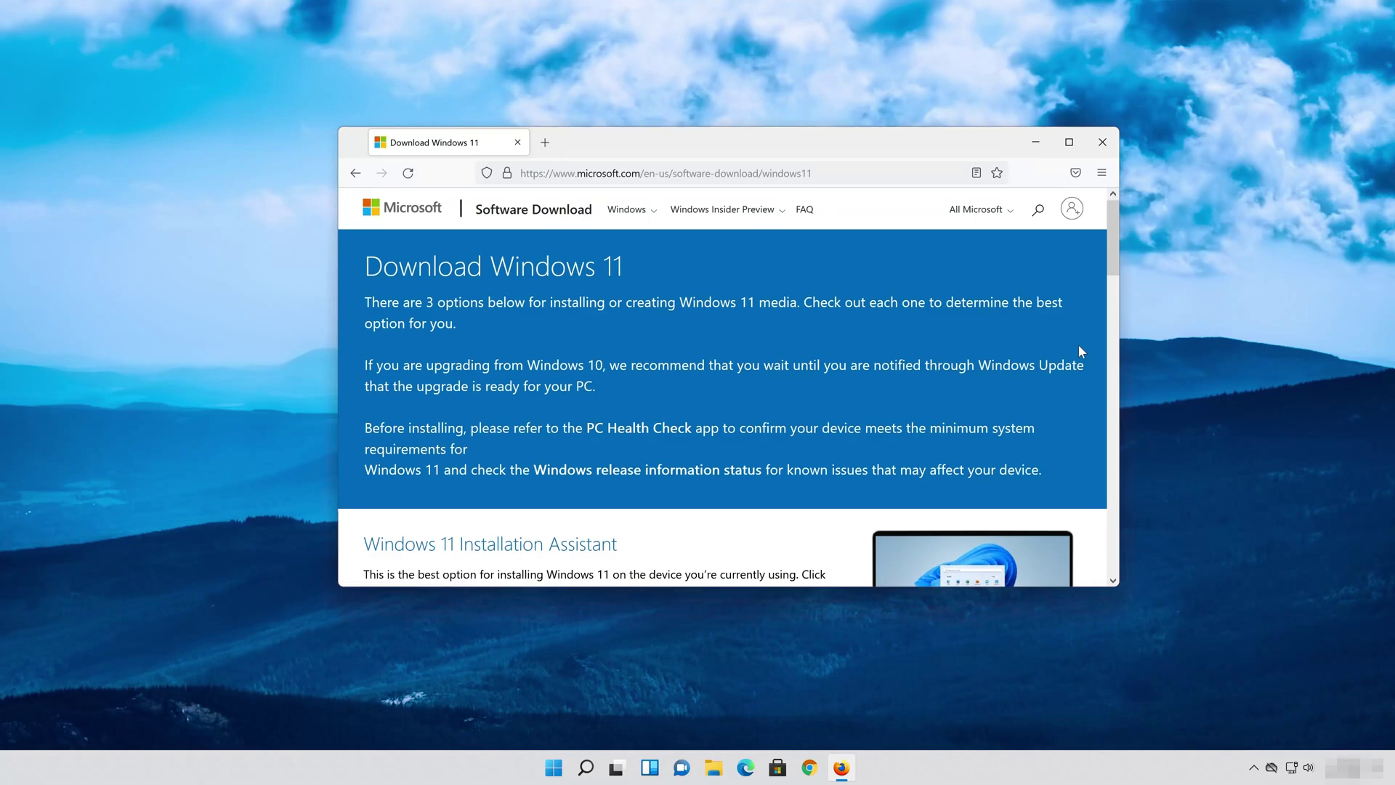
pyautogui.scroll(-5, 1078, 343)
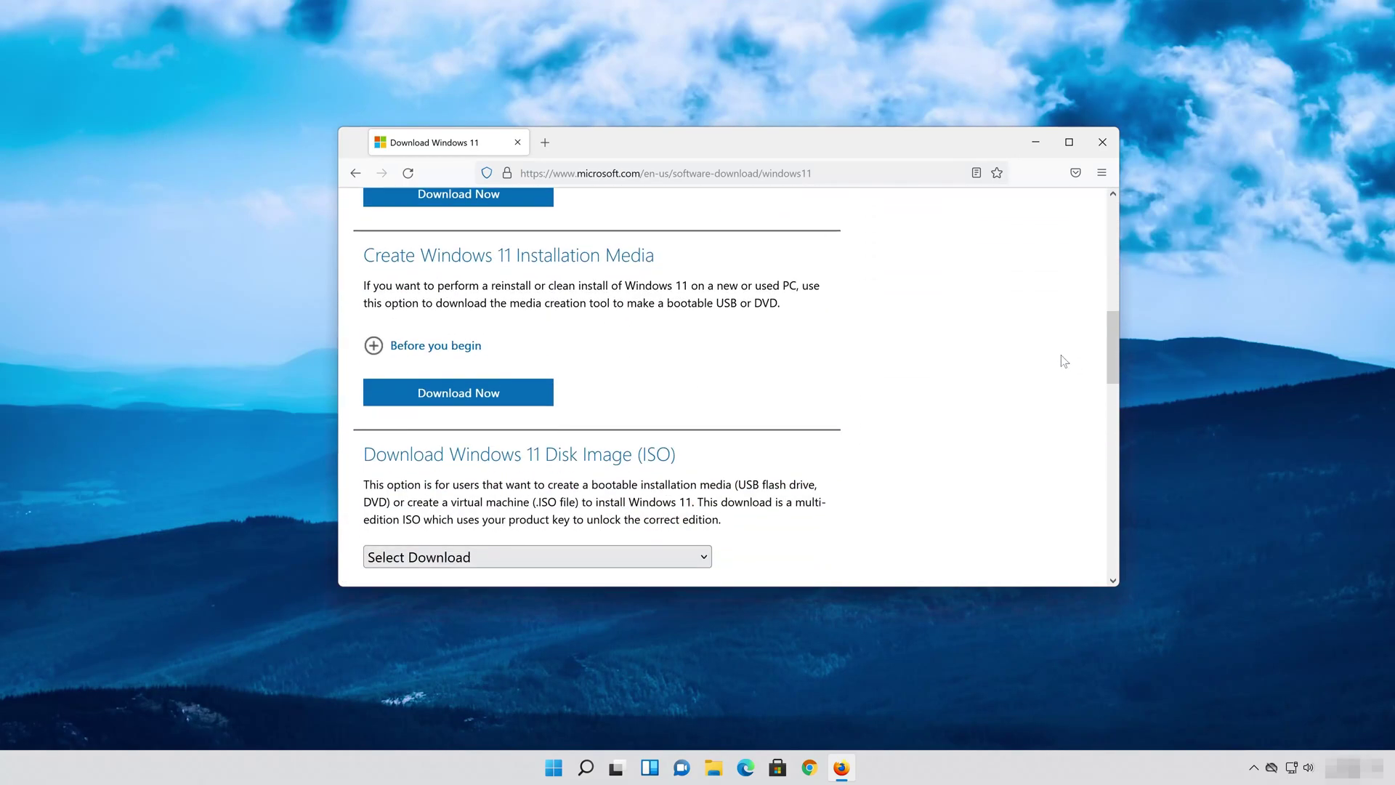
pyautogui.scroll(2, 1063, 361)
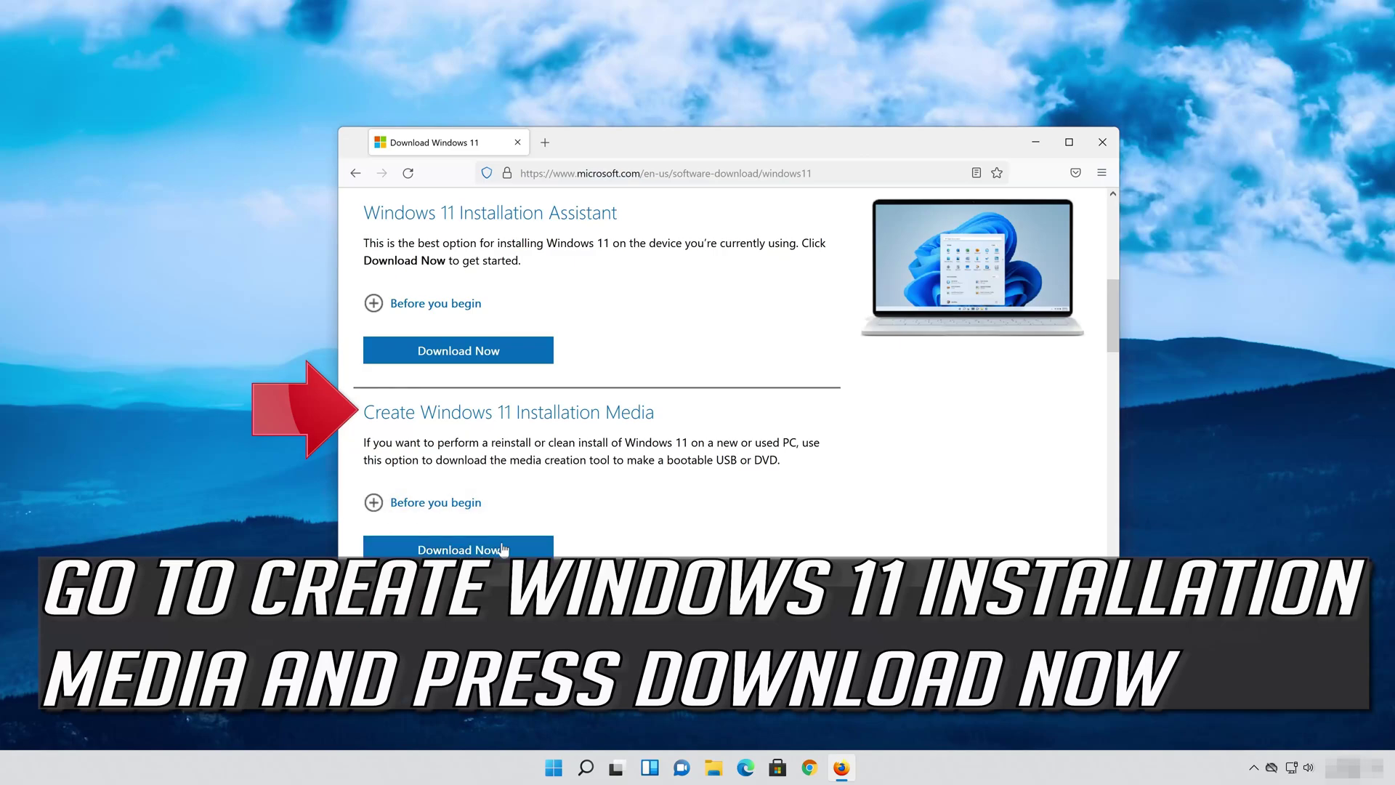
pyautogui.click(458, 549)
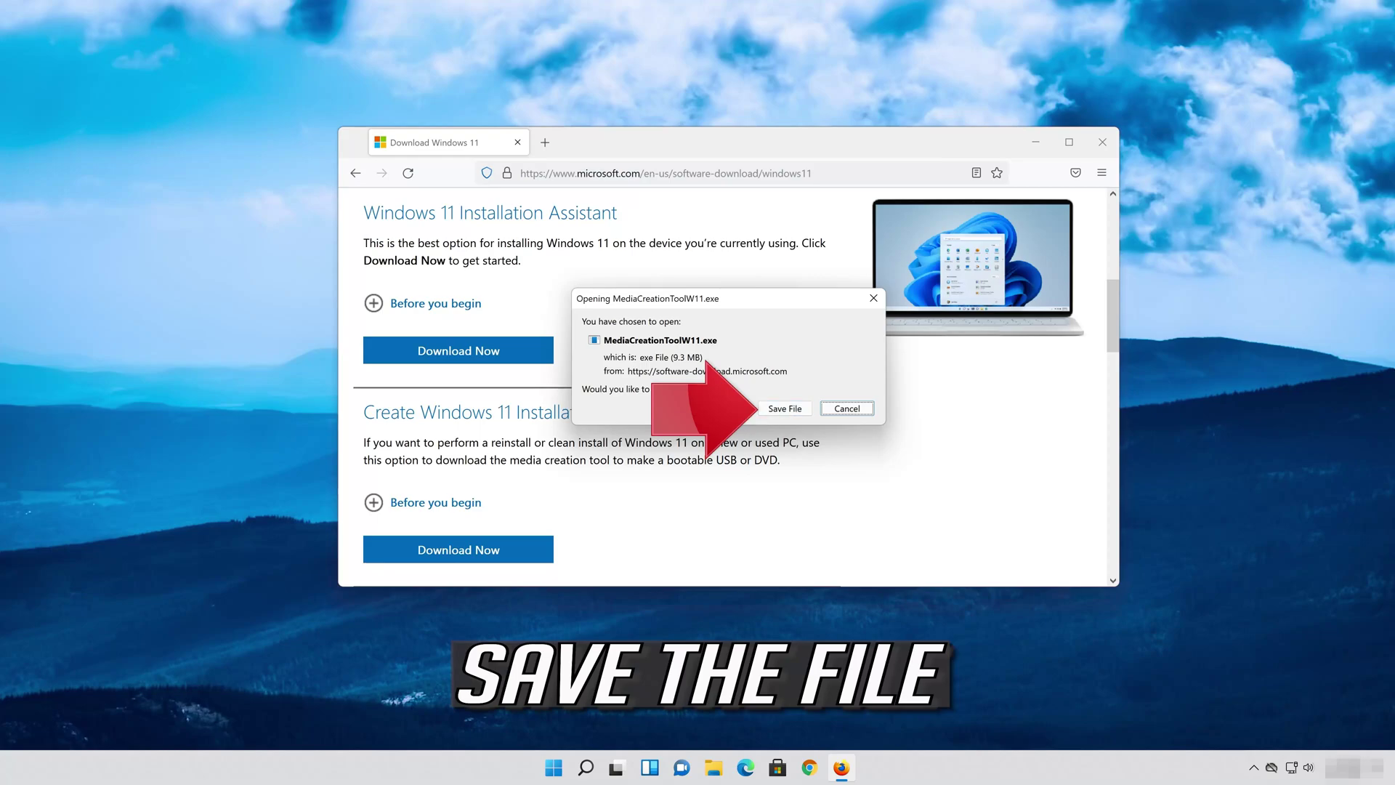
pyautogui.click(784, 414)
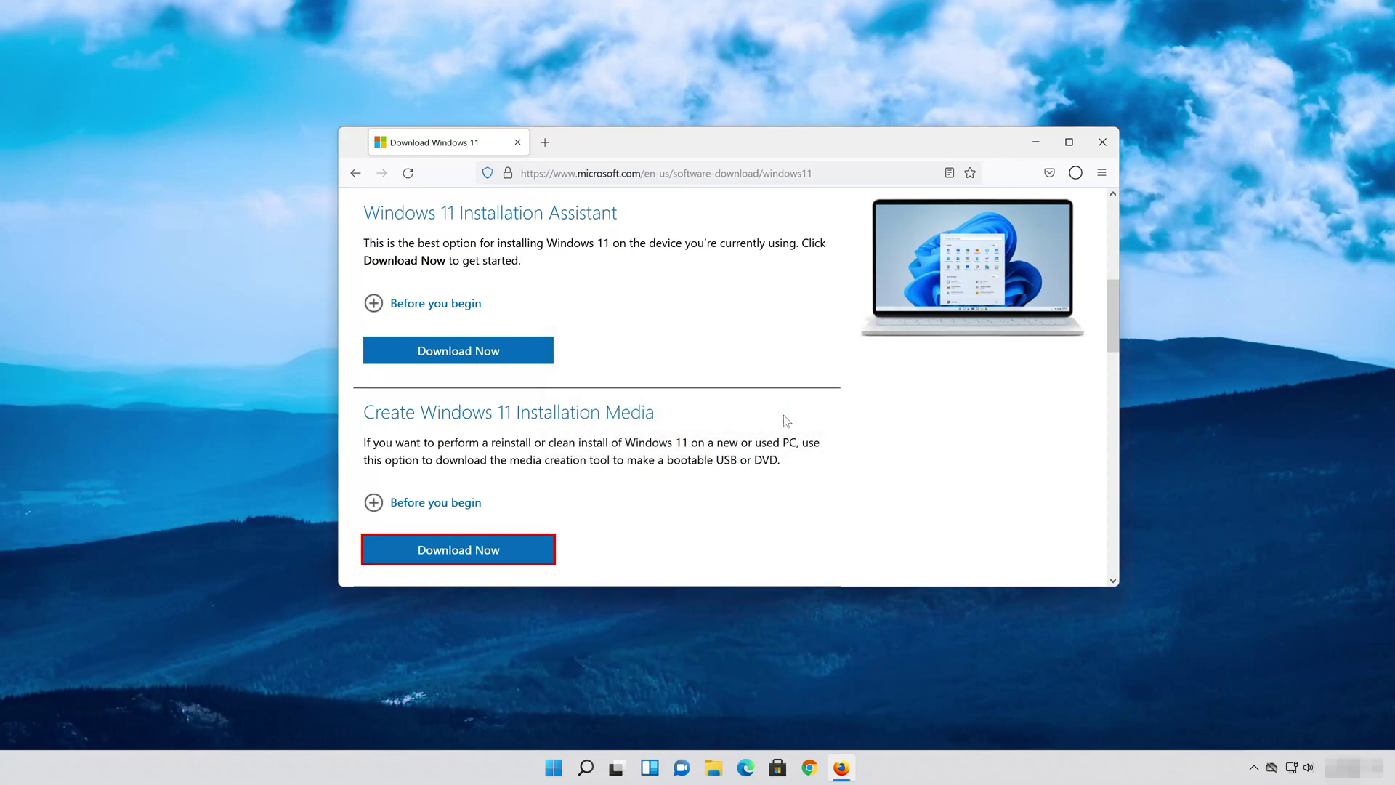
# - Close Firefox, run the downloaded Media Creation Tool with admin approval, and accept its license
pyautogui.click(1101, 145)
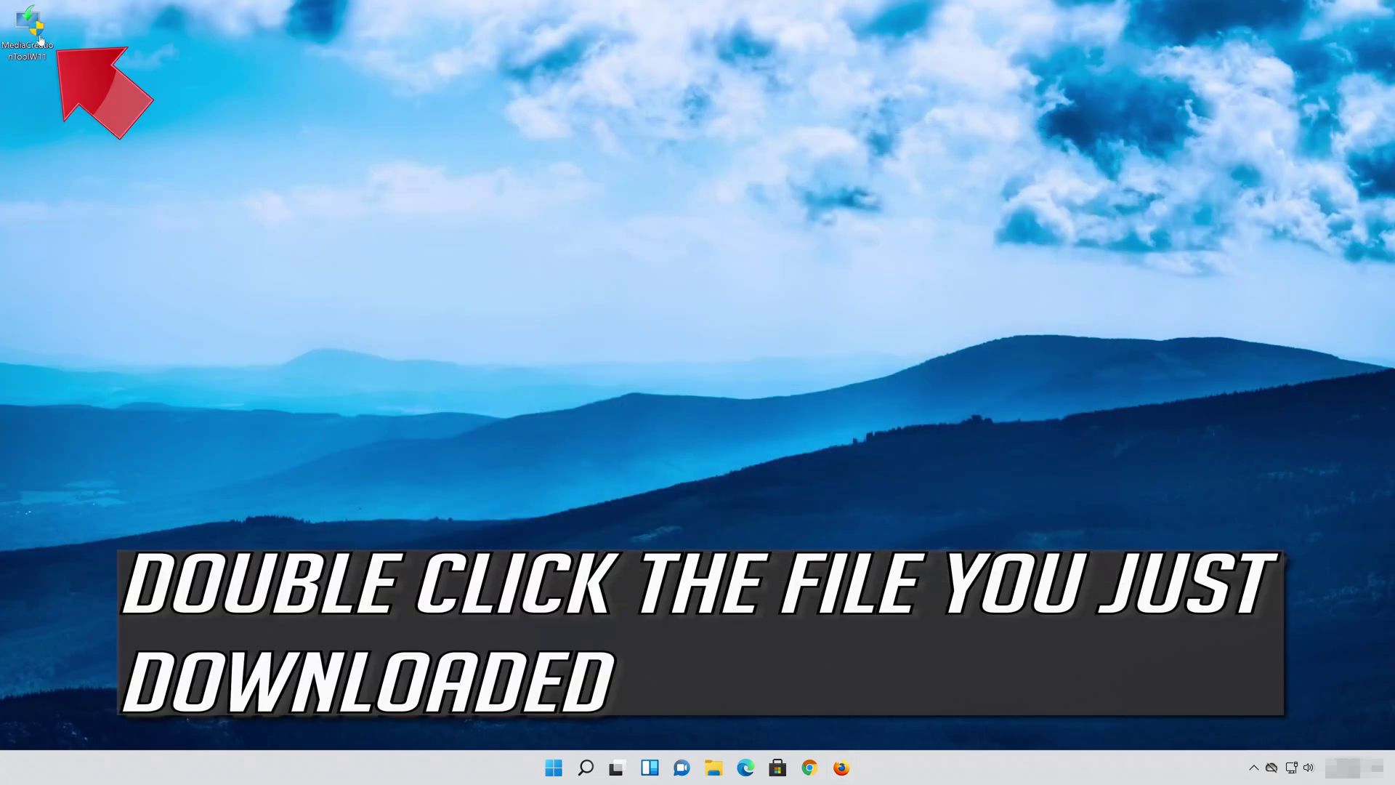
pyautogui.doubleClick(36, 40)
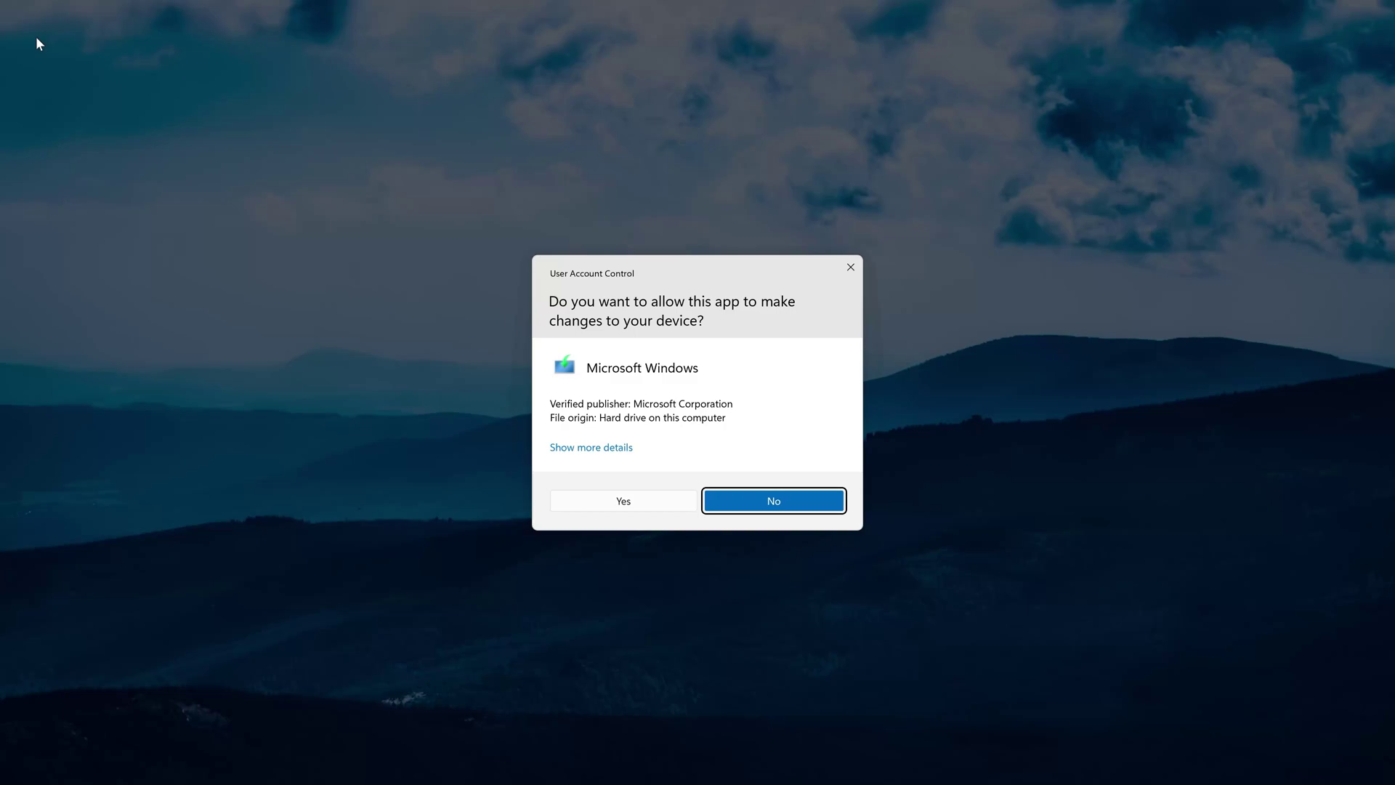
pyautogui.click(621, 502)
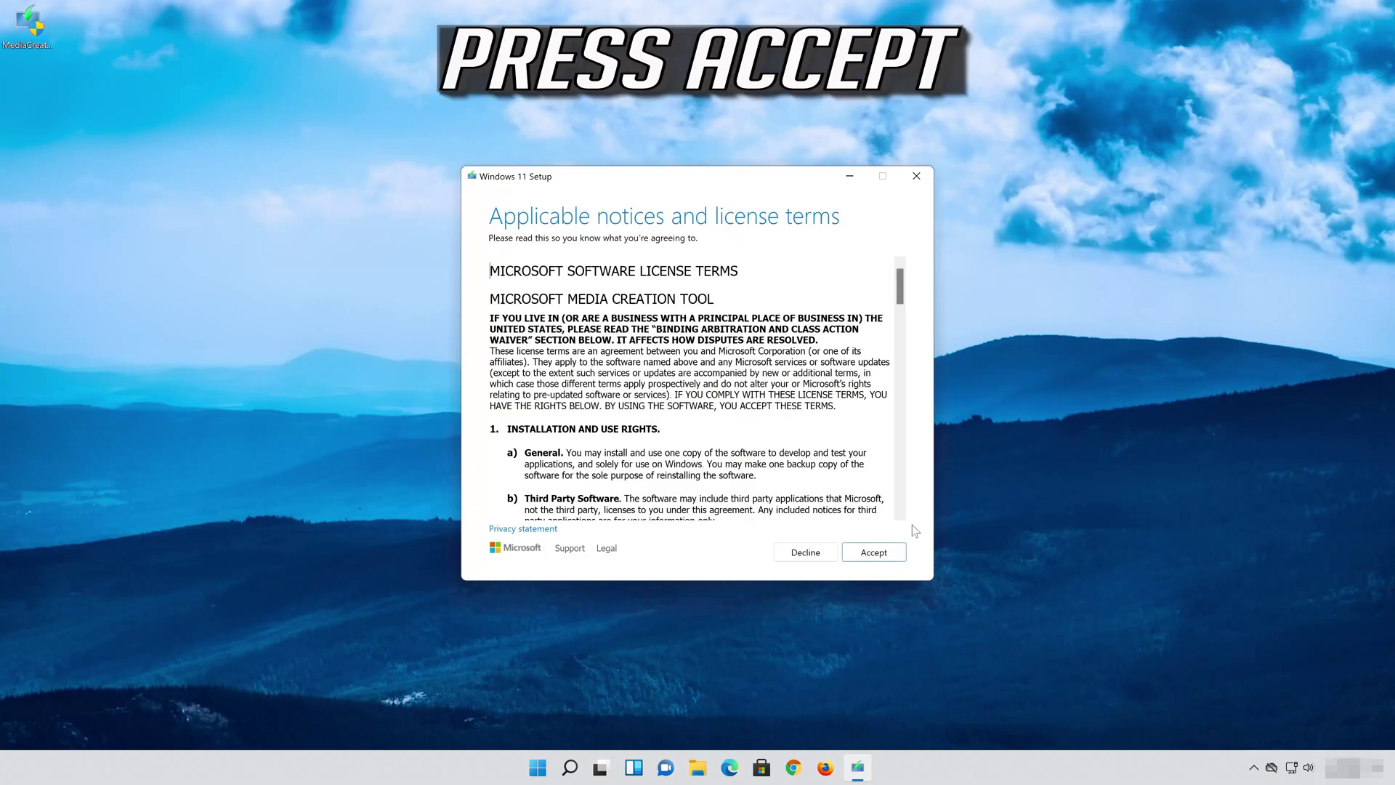
pyautogui.click(887, 558)
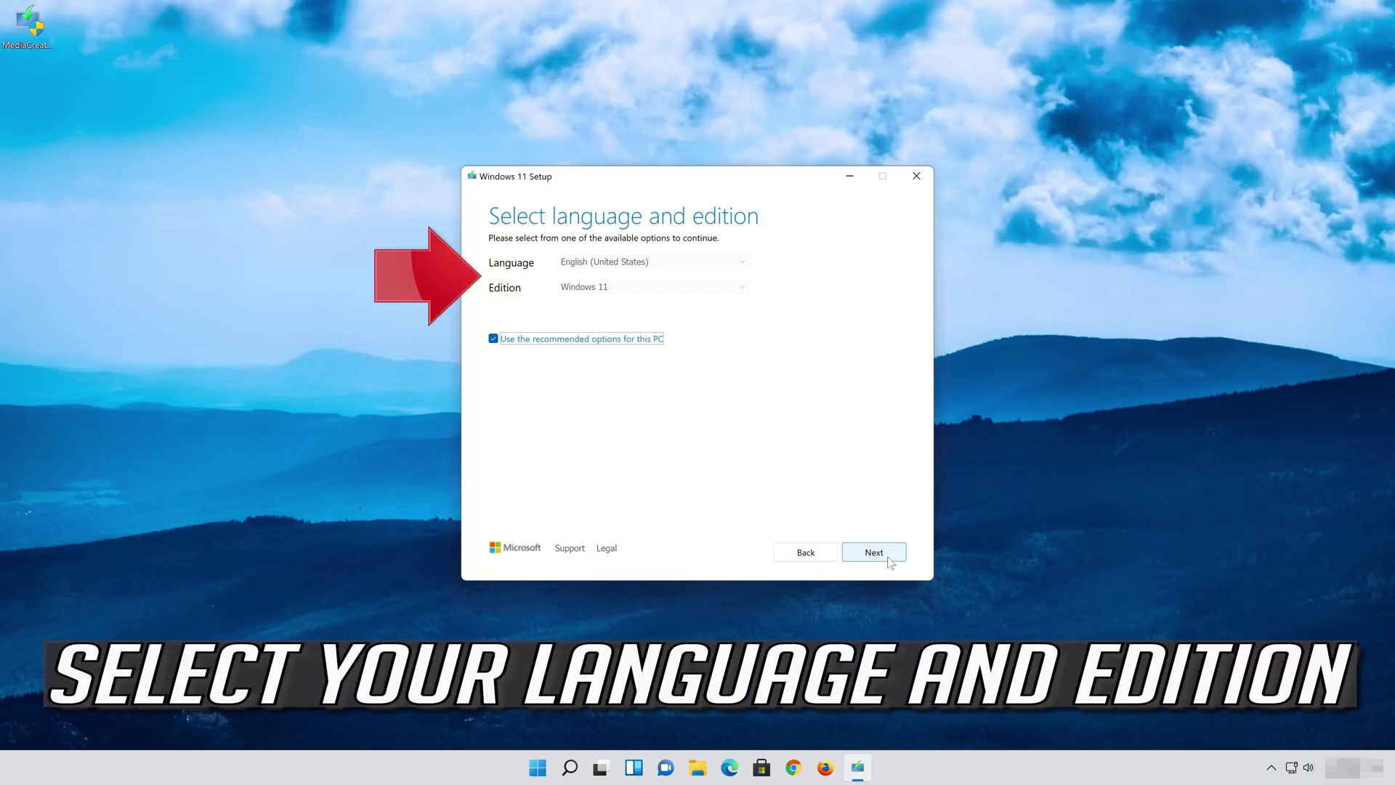
# - Keep the recommended English (United States) Windows 11 edition and choose ISO file as the media
pyautogui.click(493, 339)
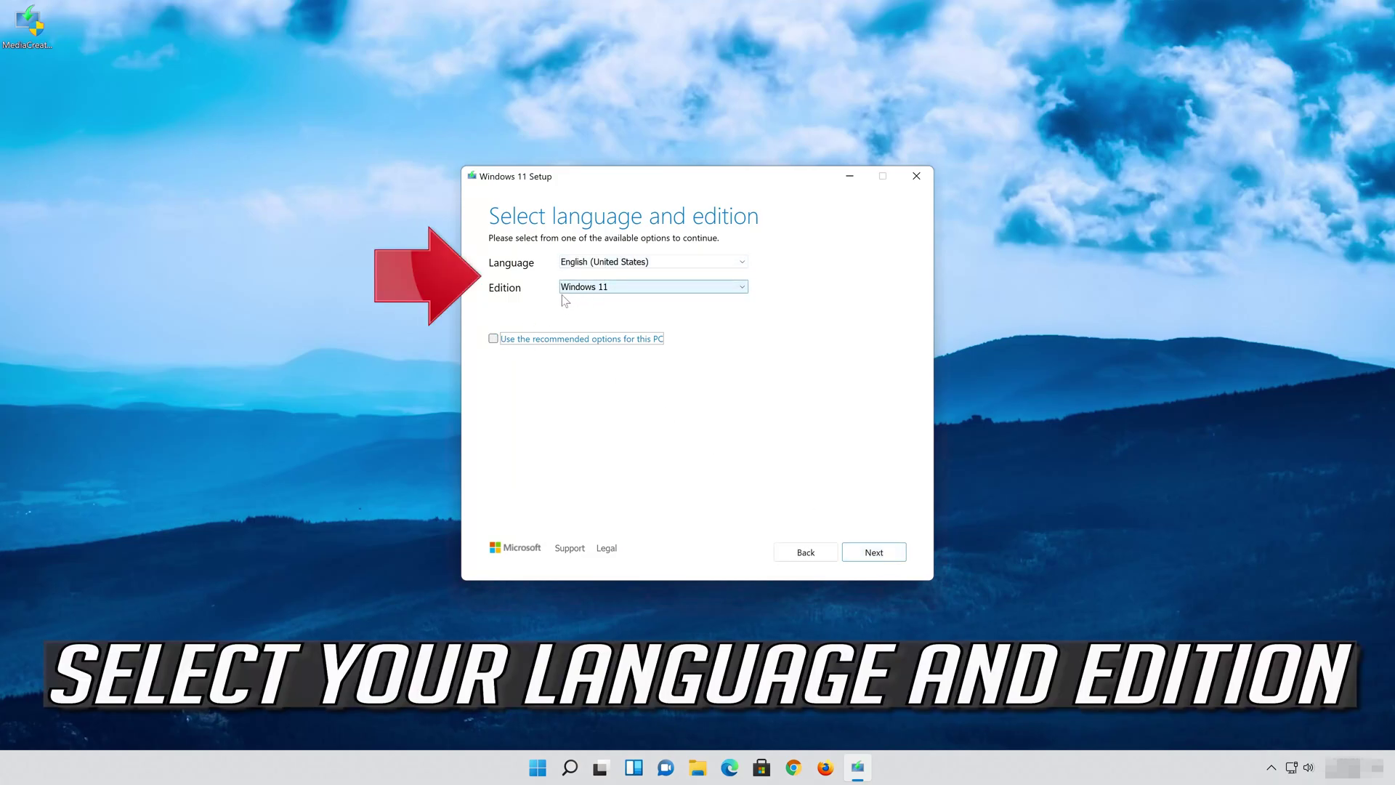
pyautogui.click(494, 339)
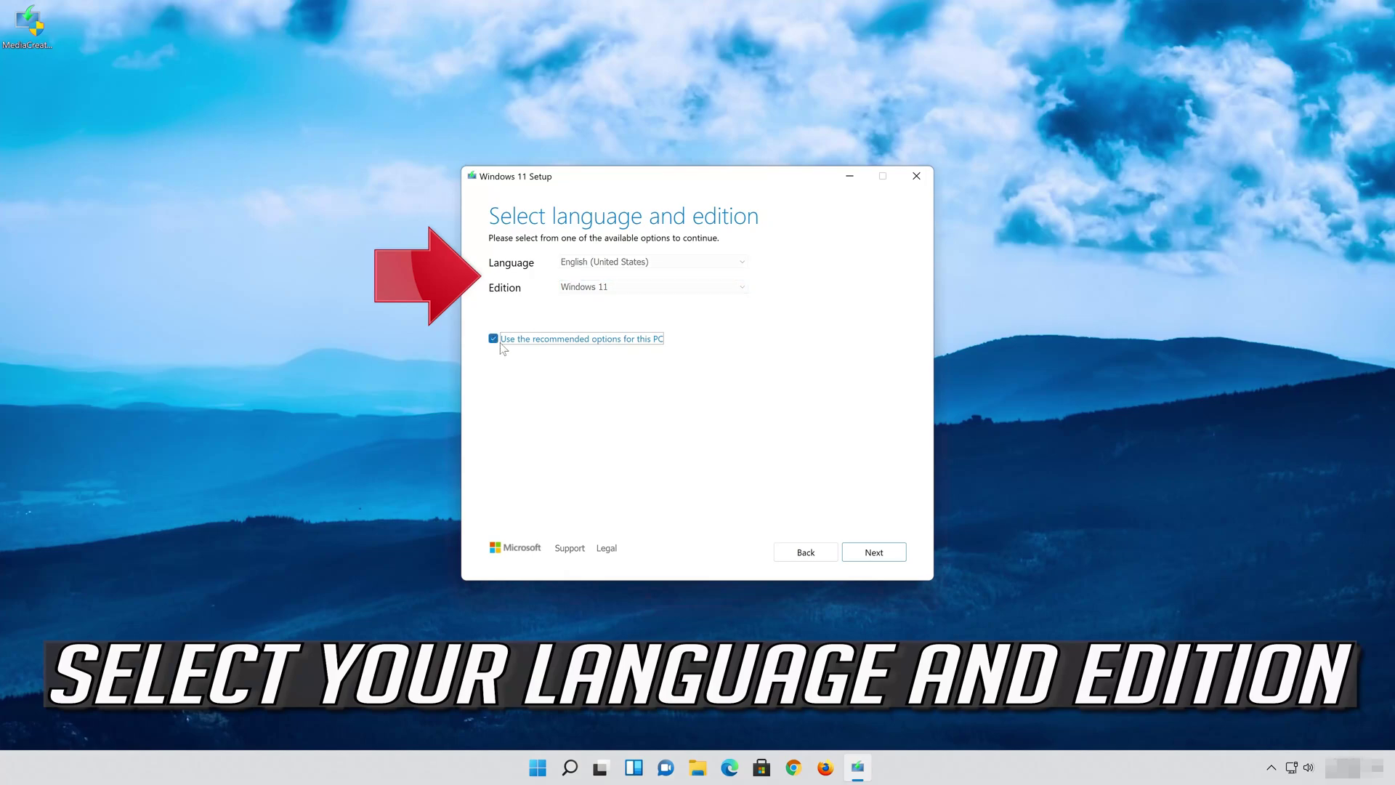
pyautogui.click(875, 554)
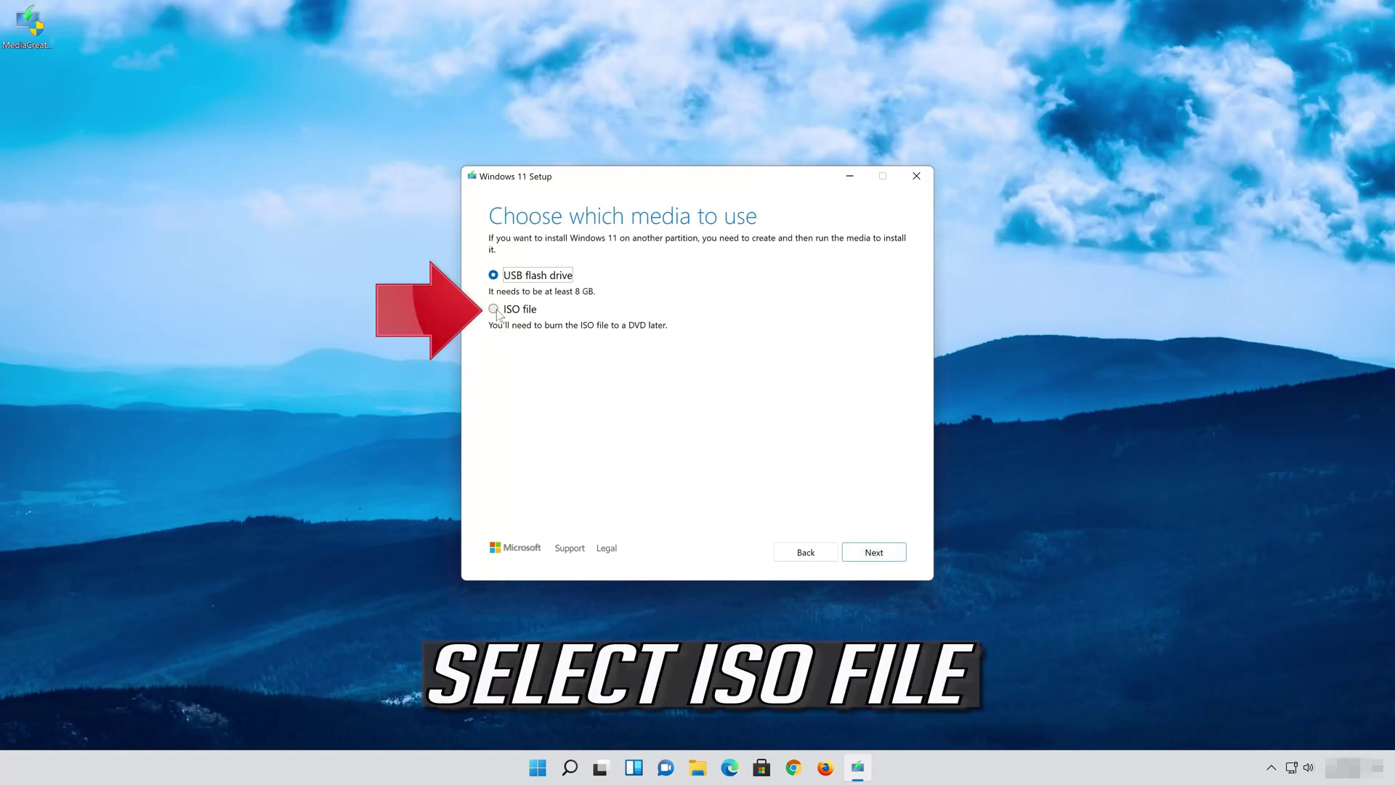
pyautogui.click(494, 310)
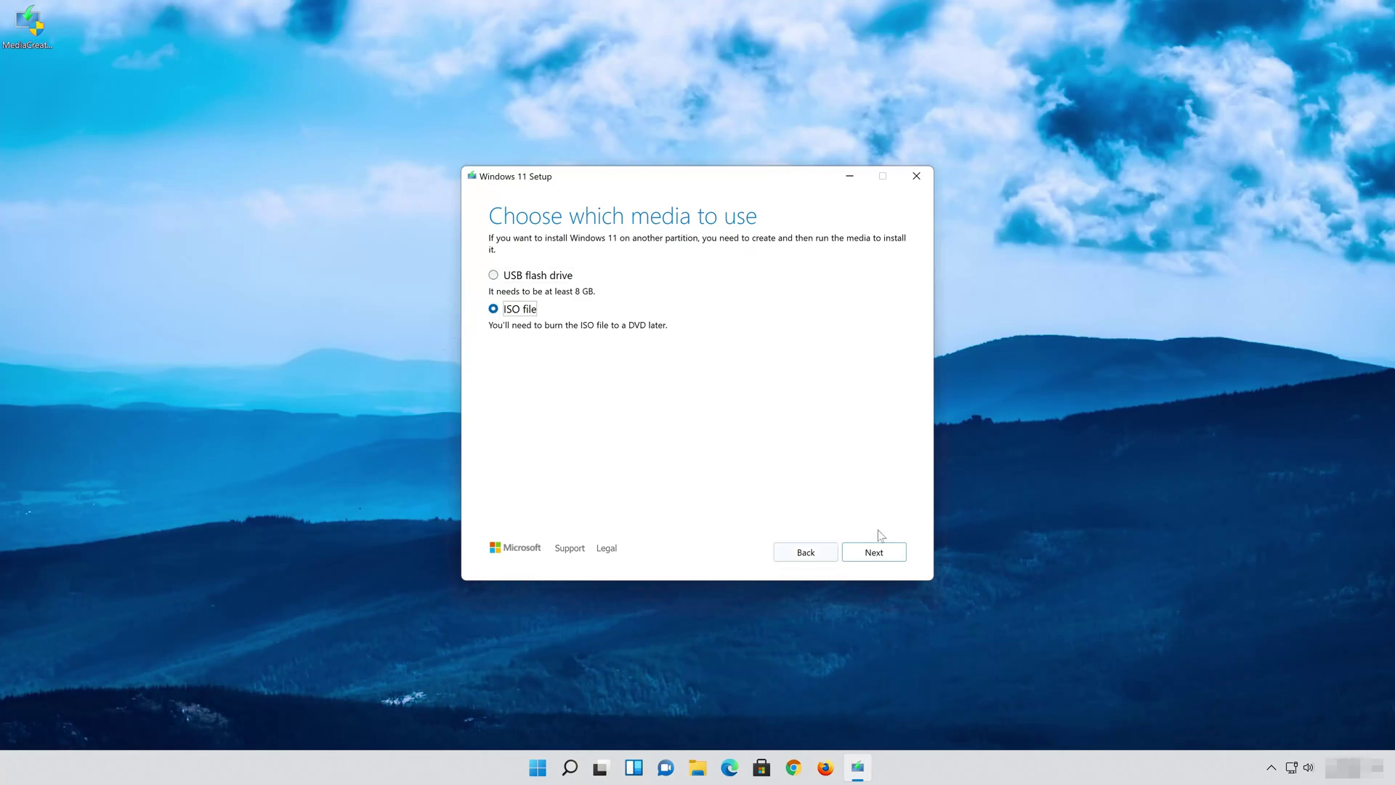
pyautogui.click(879, 552)
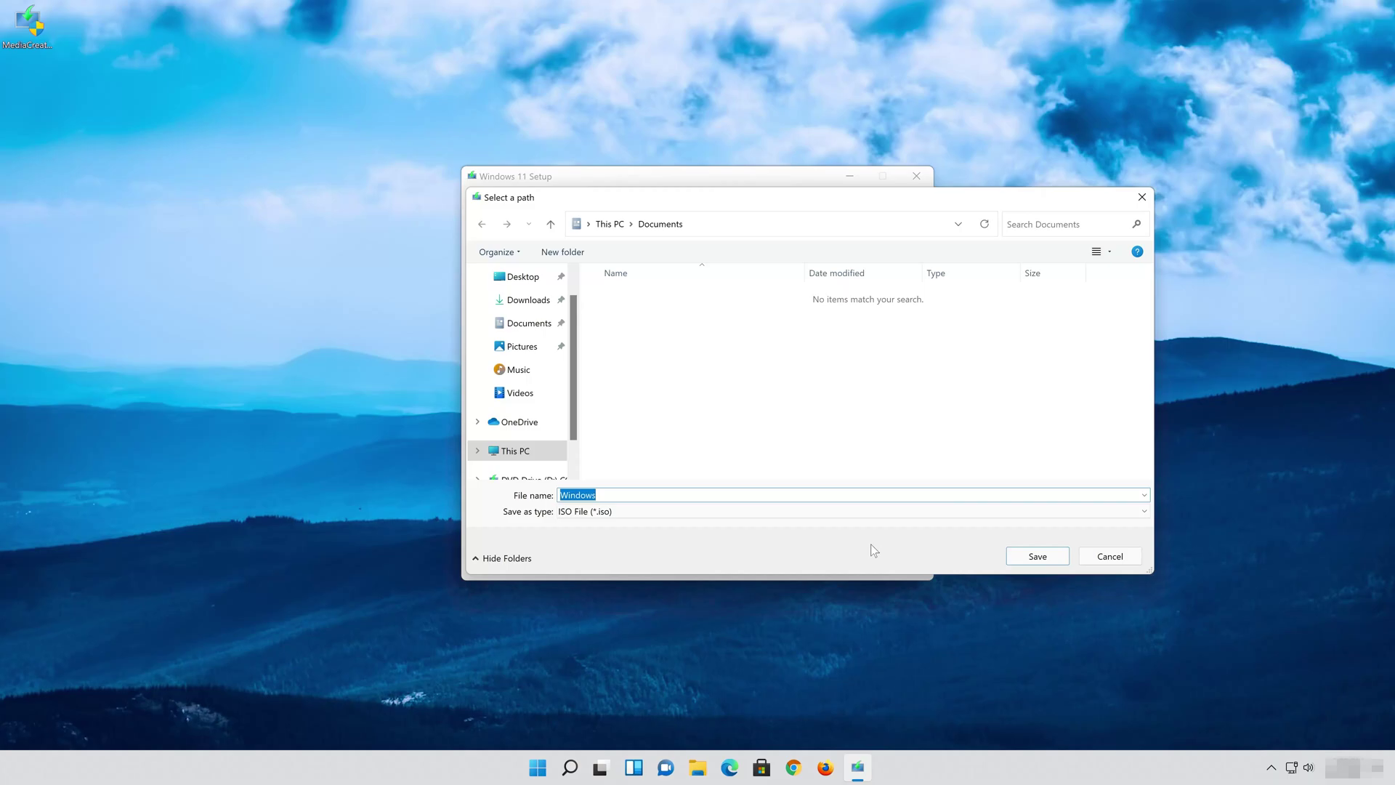
# - Save the ISO as 'Windows 11' on the Desktop and finish once the 4.16 GB download completes
pyautogui.click(523, 276)
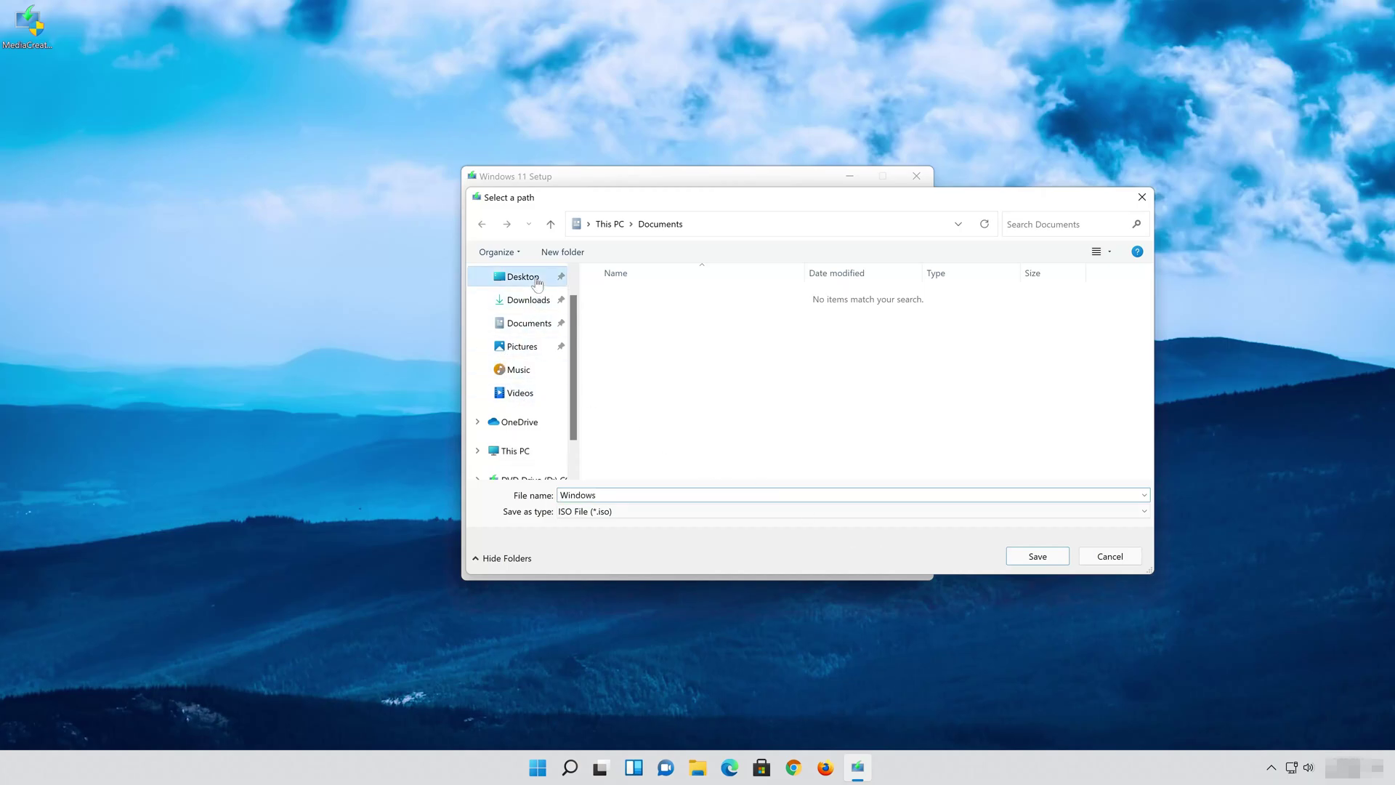
pyautogui.click(613, 495)
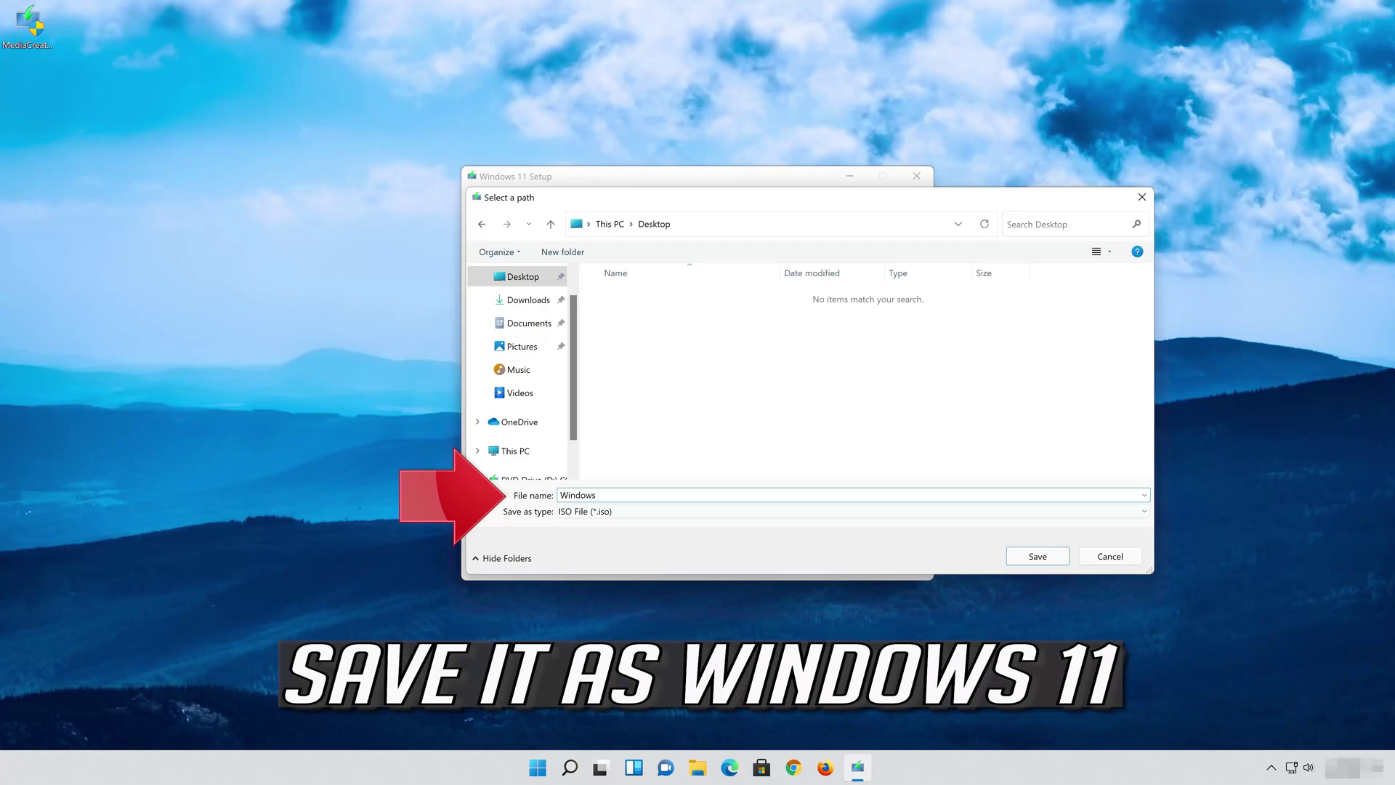
pyautogui.write('11')
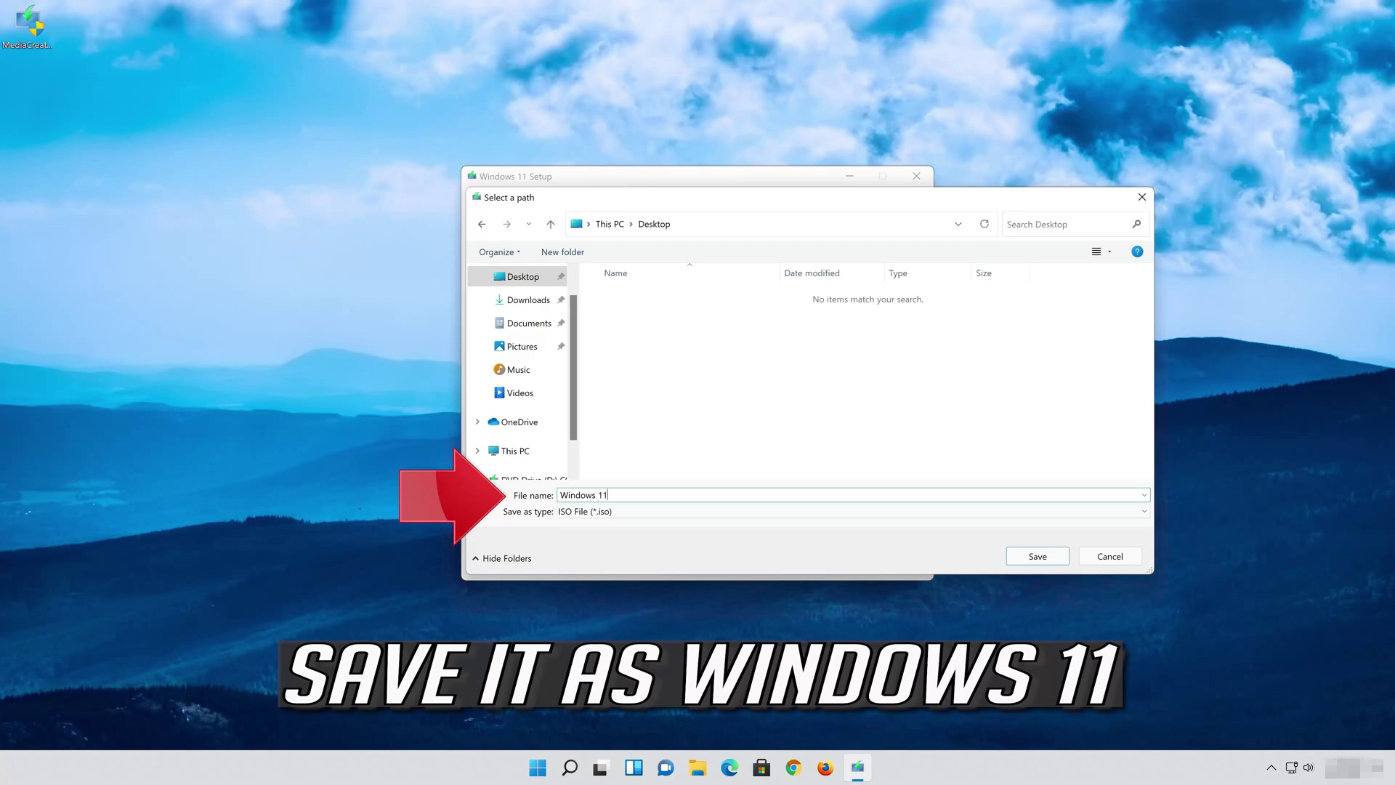
pyautogui.click(1050, 564)
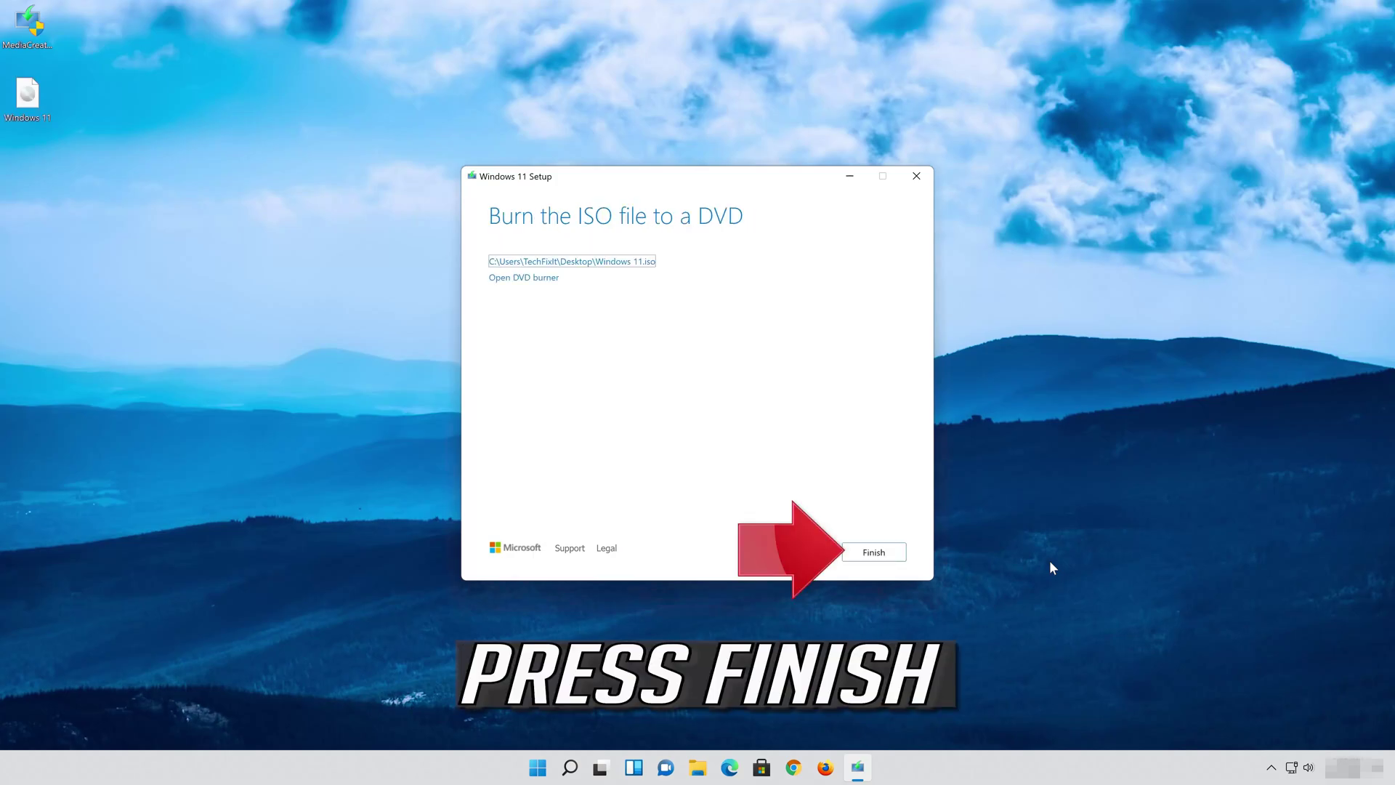
pyautogui.click(874, 553)
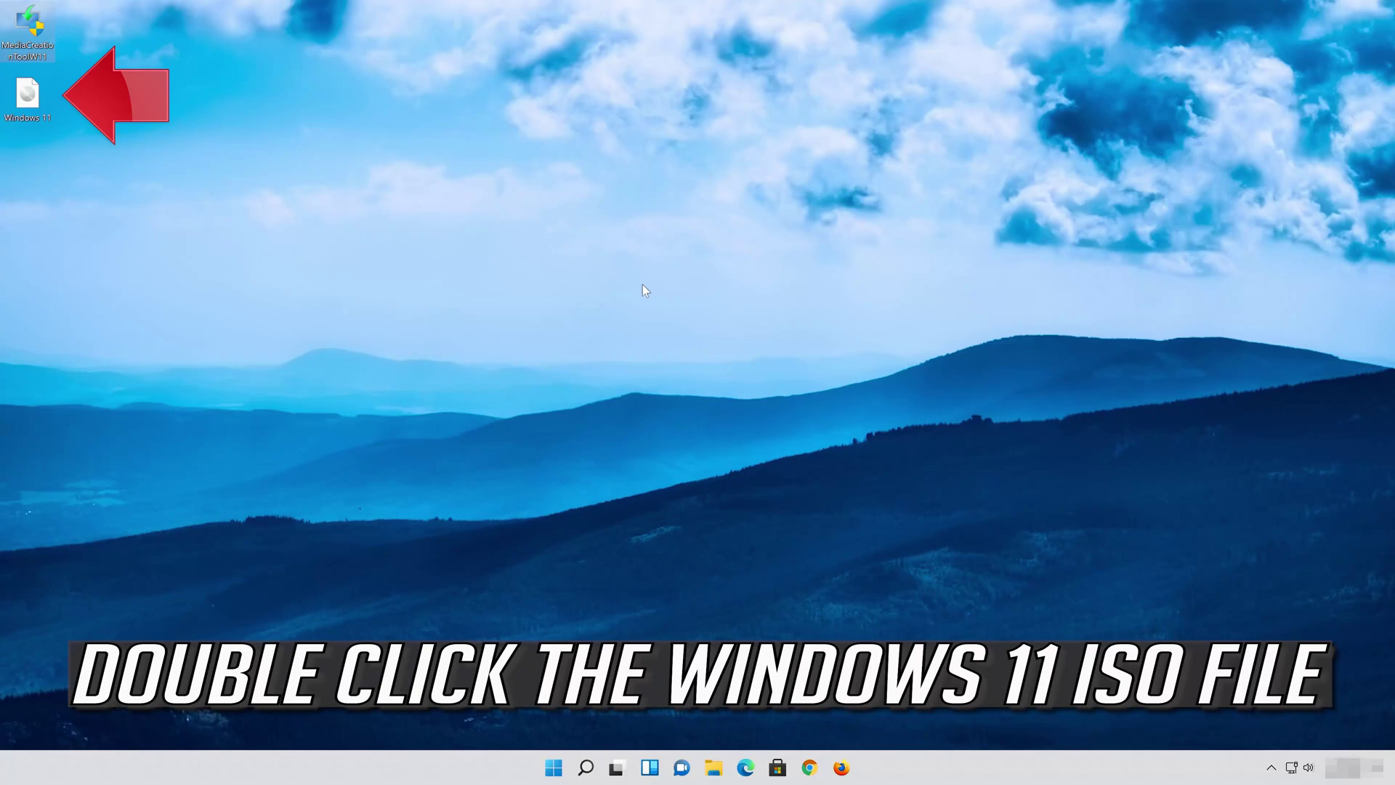
# - Mount Windows 11.iso as DVD Drive (E:) and run its setup with administrator approval
pyautogui.click(34, 106)
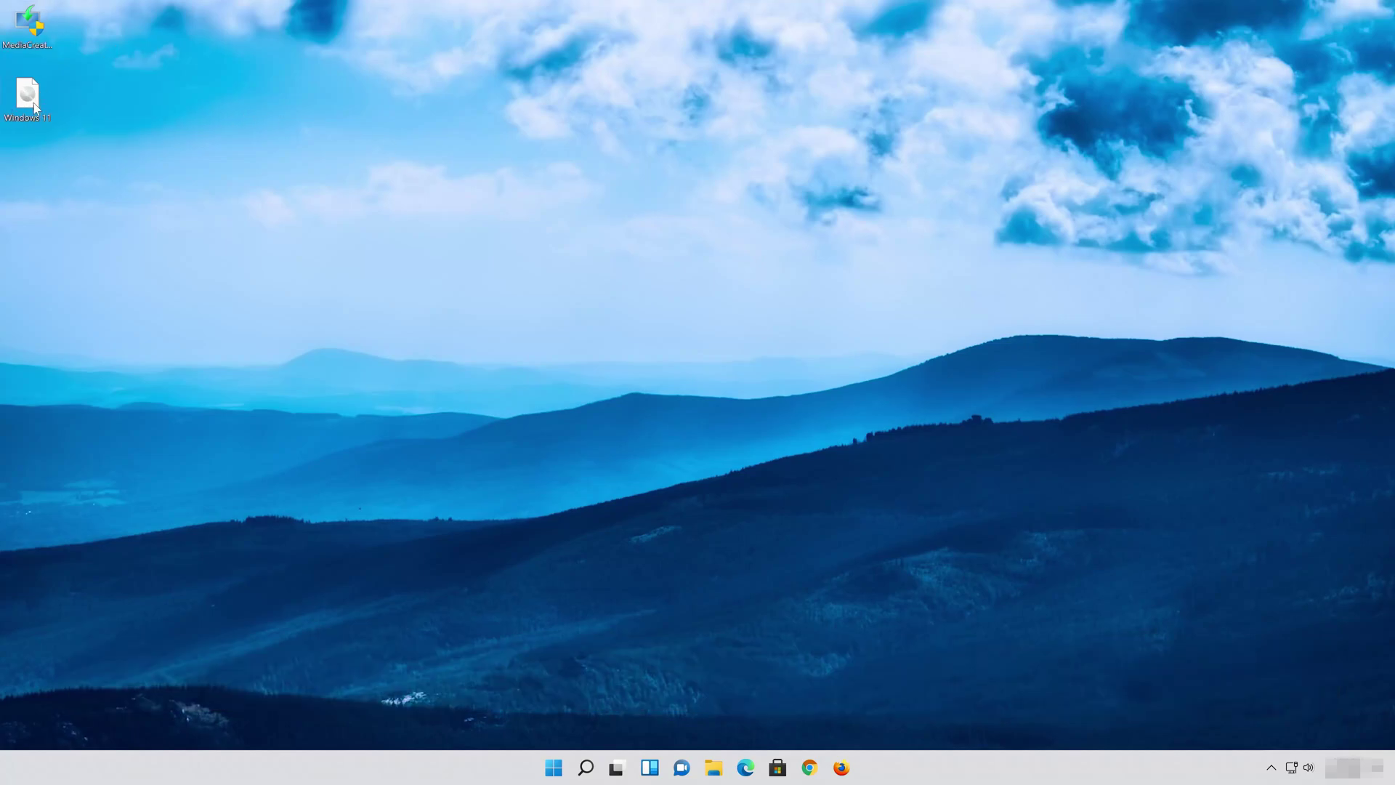
pyautogui.doubleClick(35, 106)
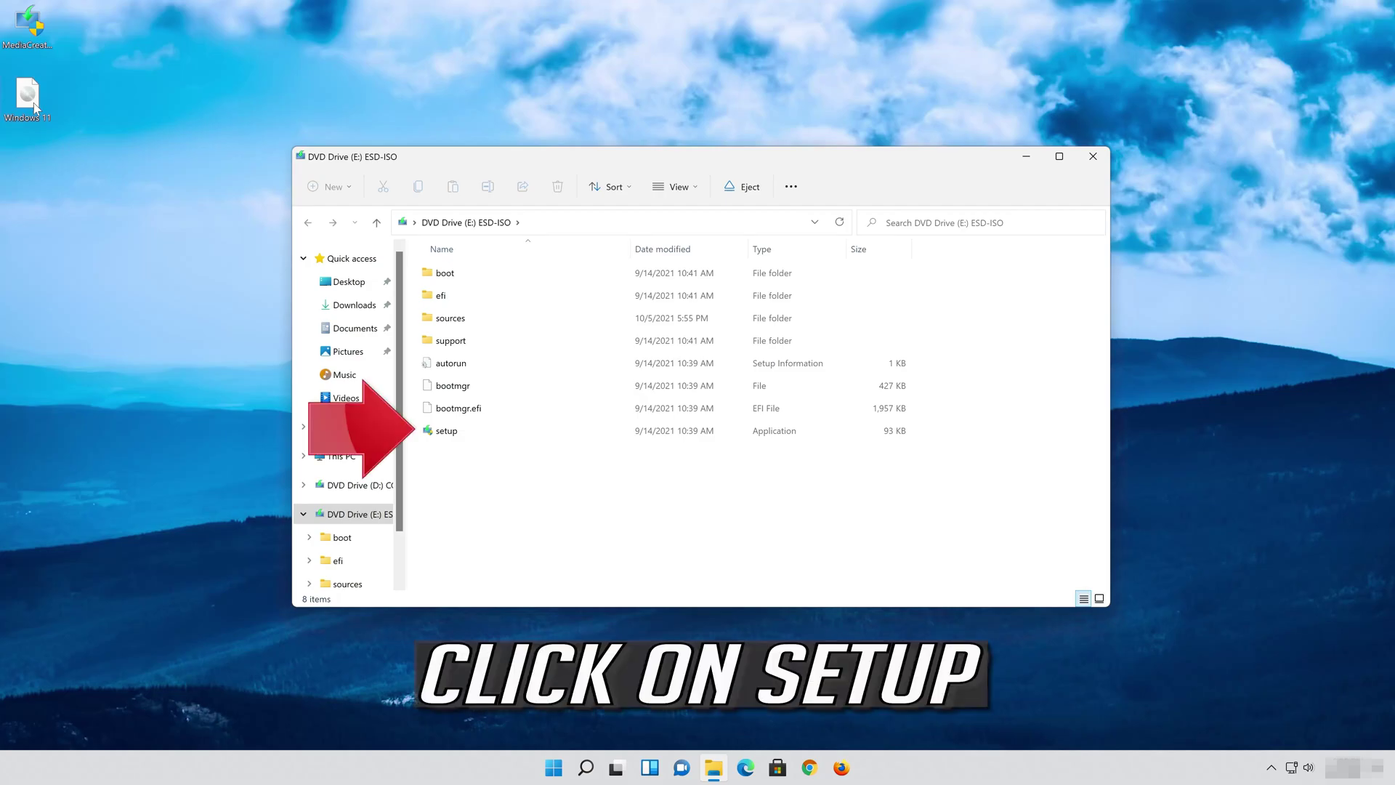
pyautogui.doubleClick(486, 425)
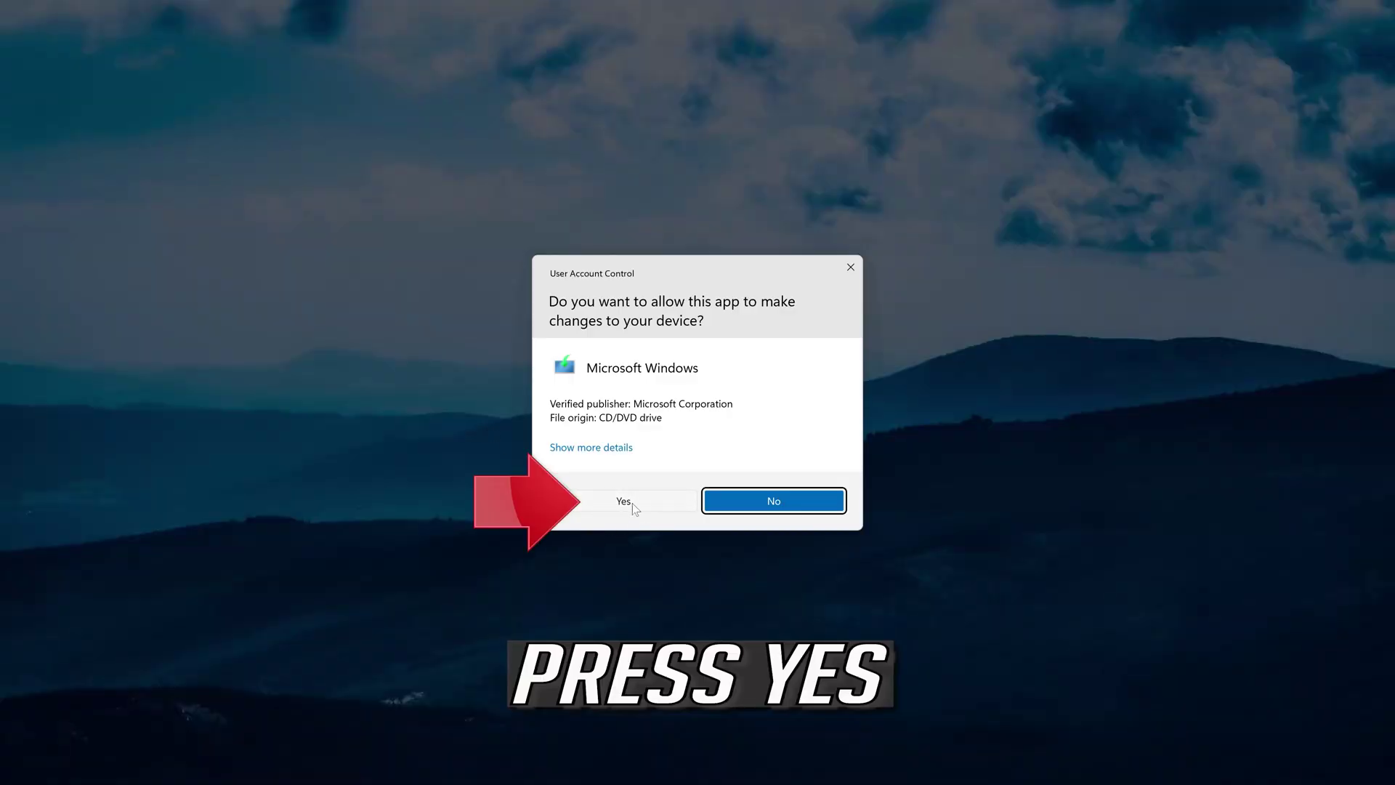
pyautogui.click(623, 502)
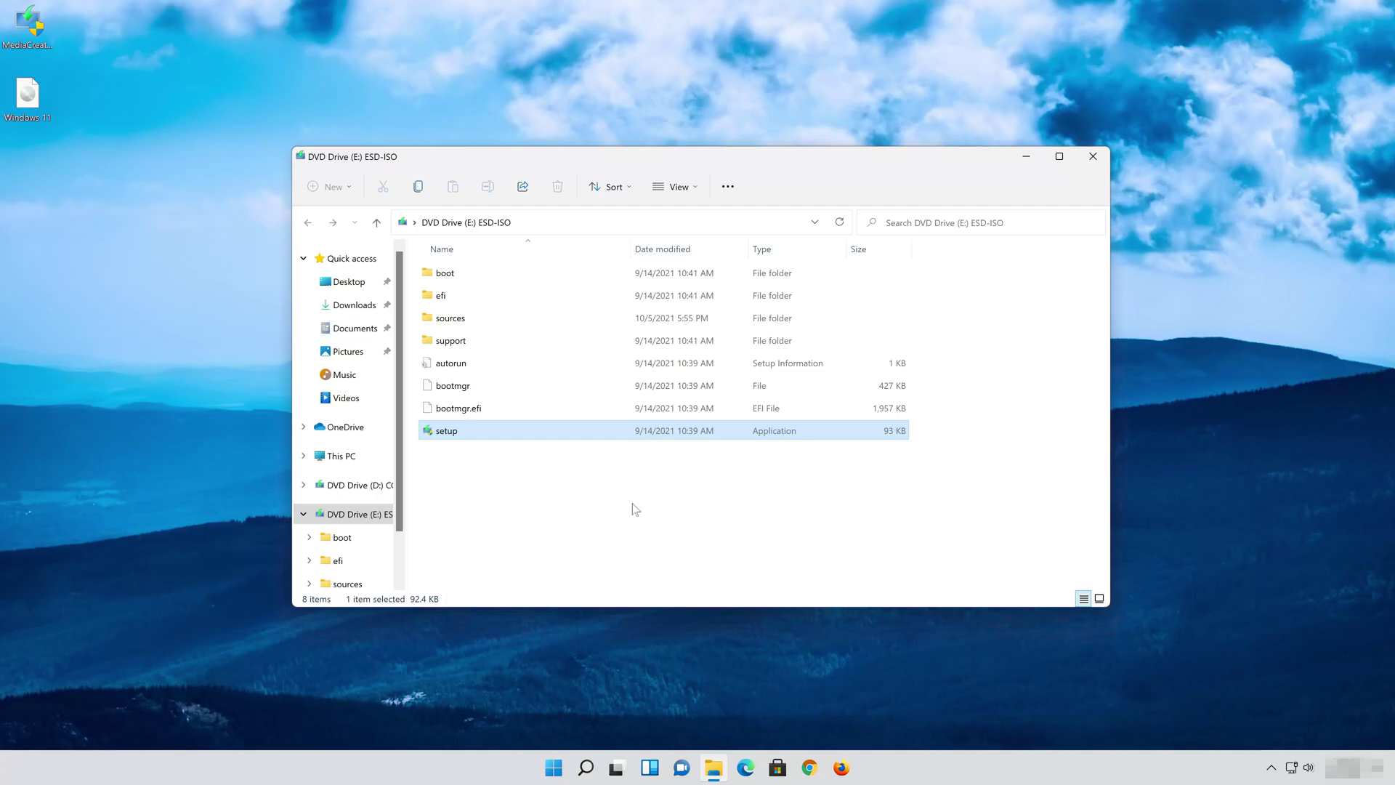
# - Close the ISO's Explorer window, continue past update options, and accept the Windows 11 license terms
pyautogui.click(1092, 157)
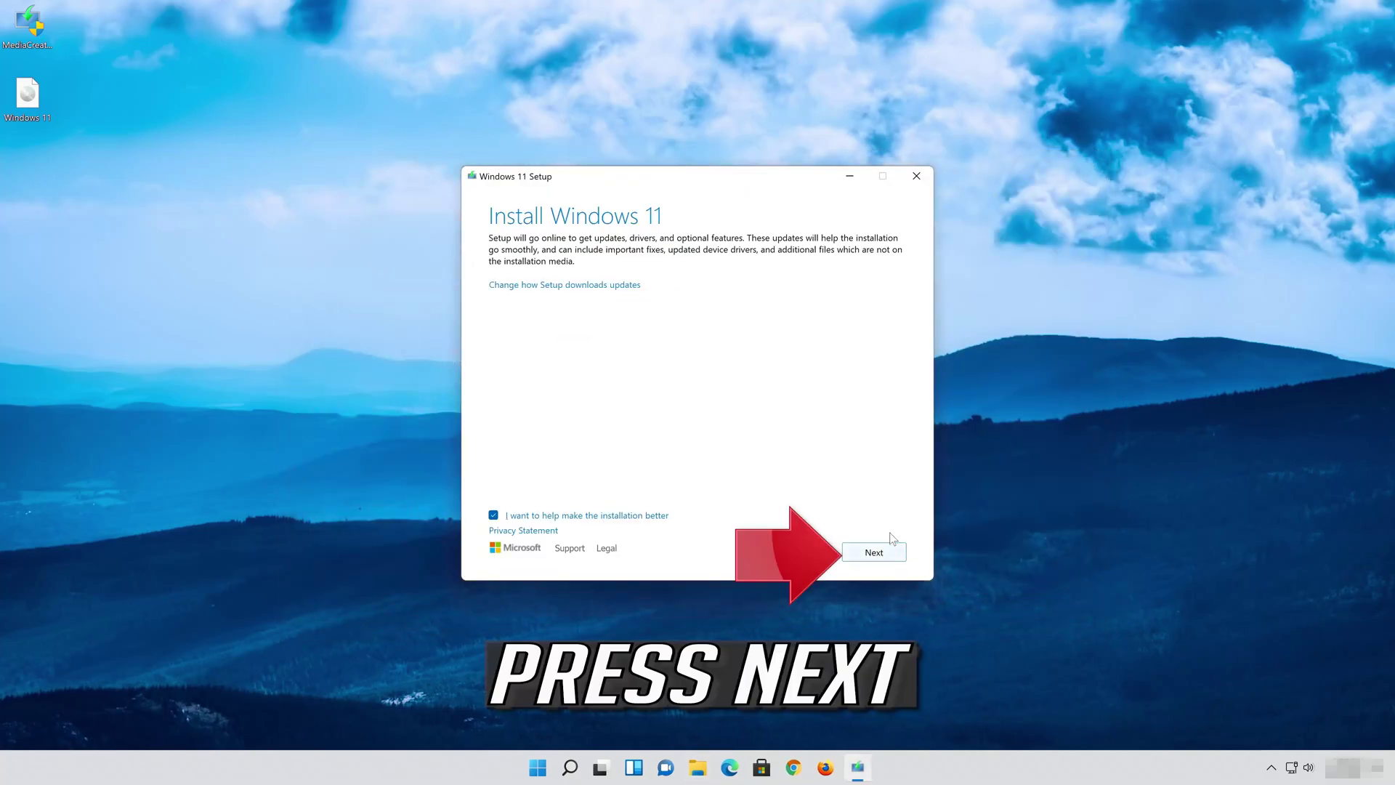
pyautogui.click(886, 558)
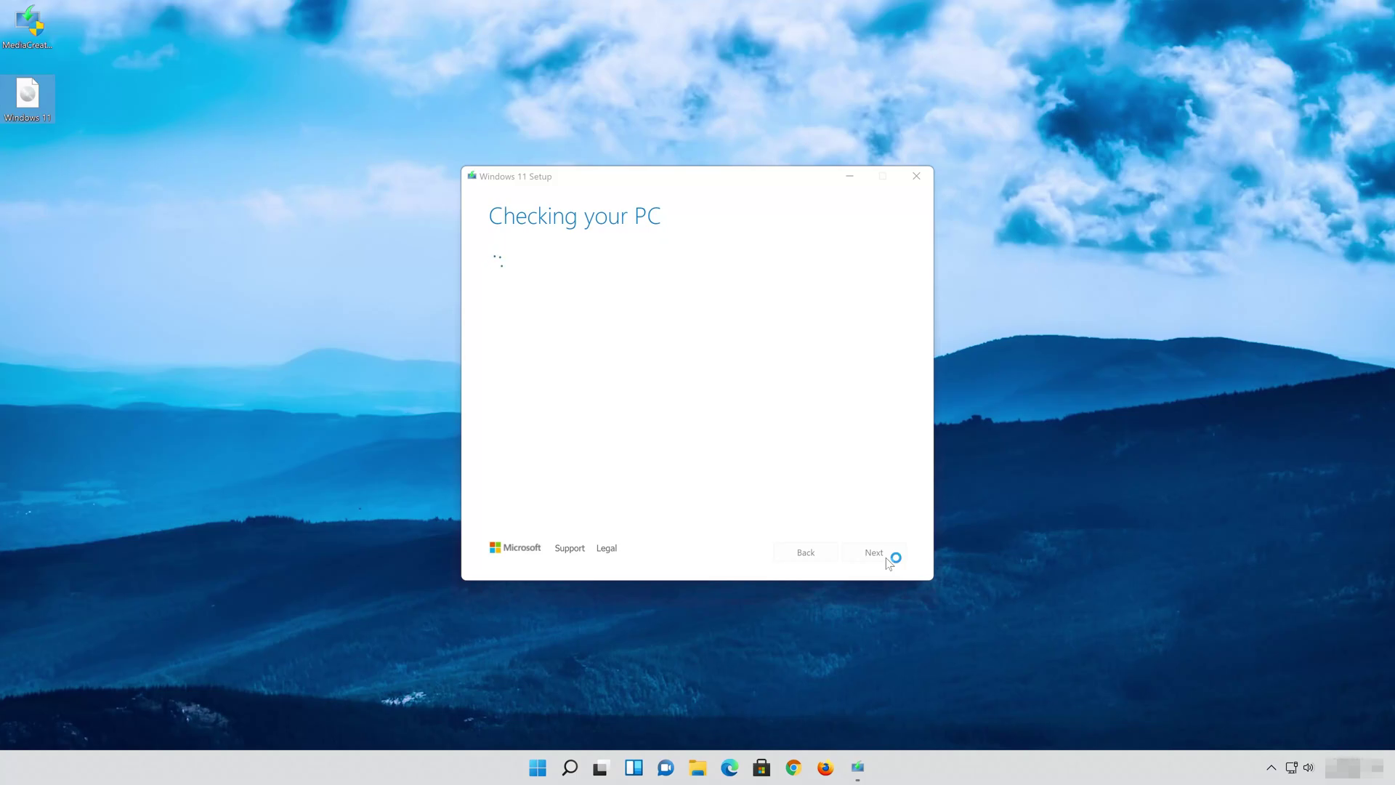
pyautogui.click(876, 561)
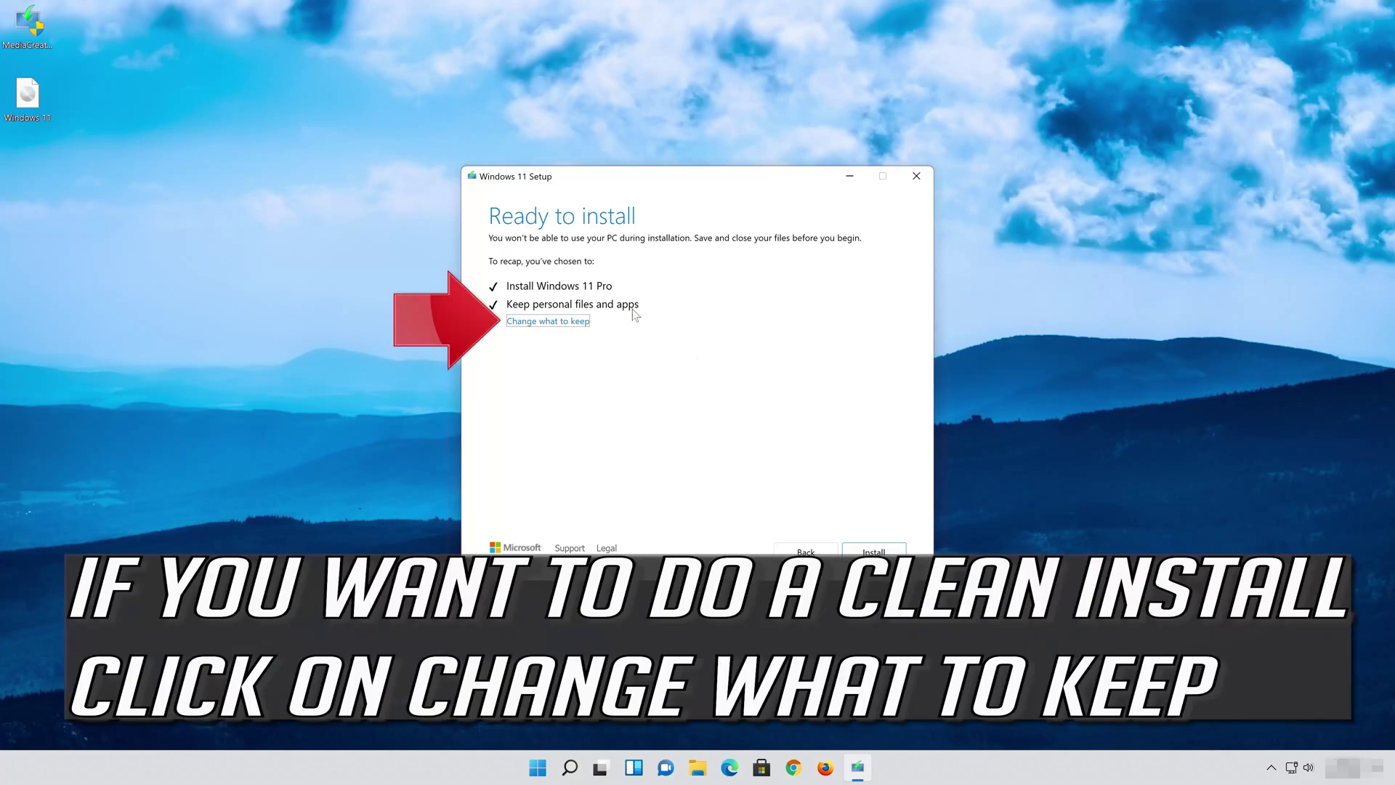
pyautogui.click(570, 321)
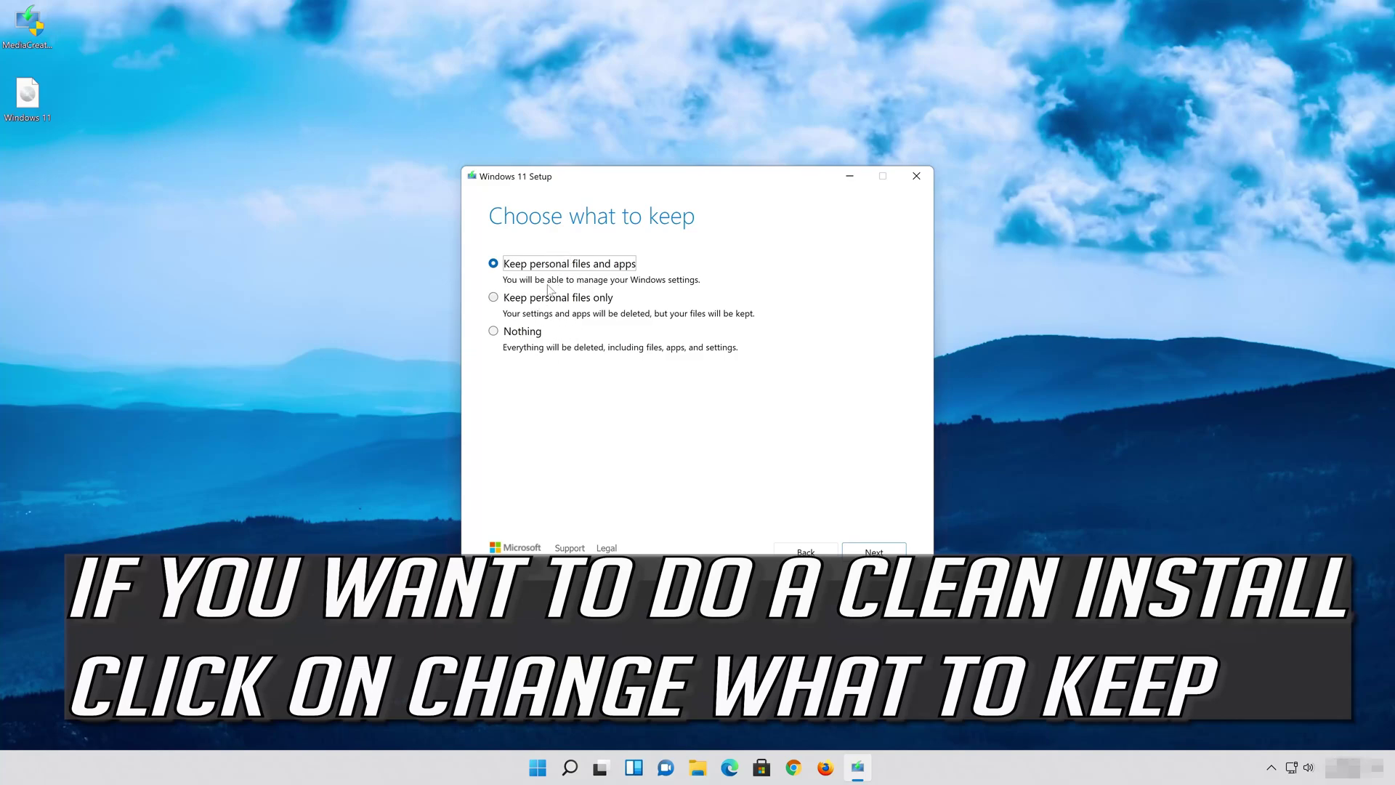
pyautogui.click(881, 554)
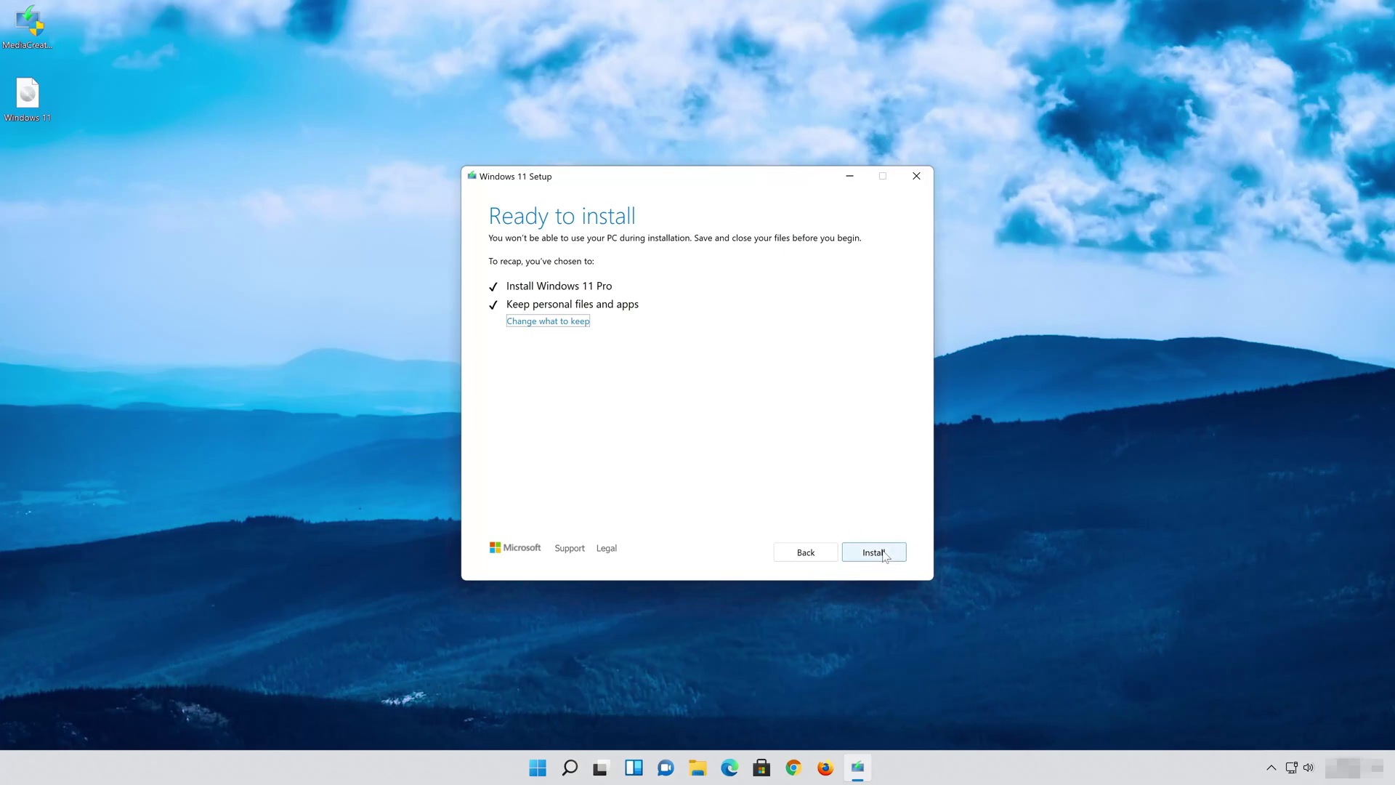
# - Begin installing Windows 11 Pro while keeping personal files and apps
pyautogui.click(874, 552)
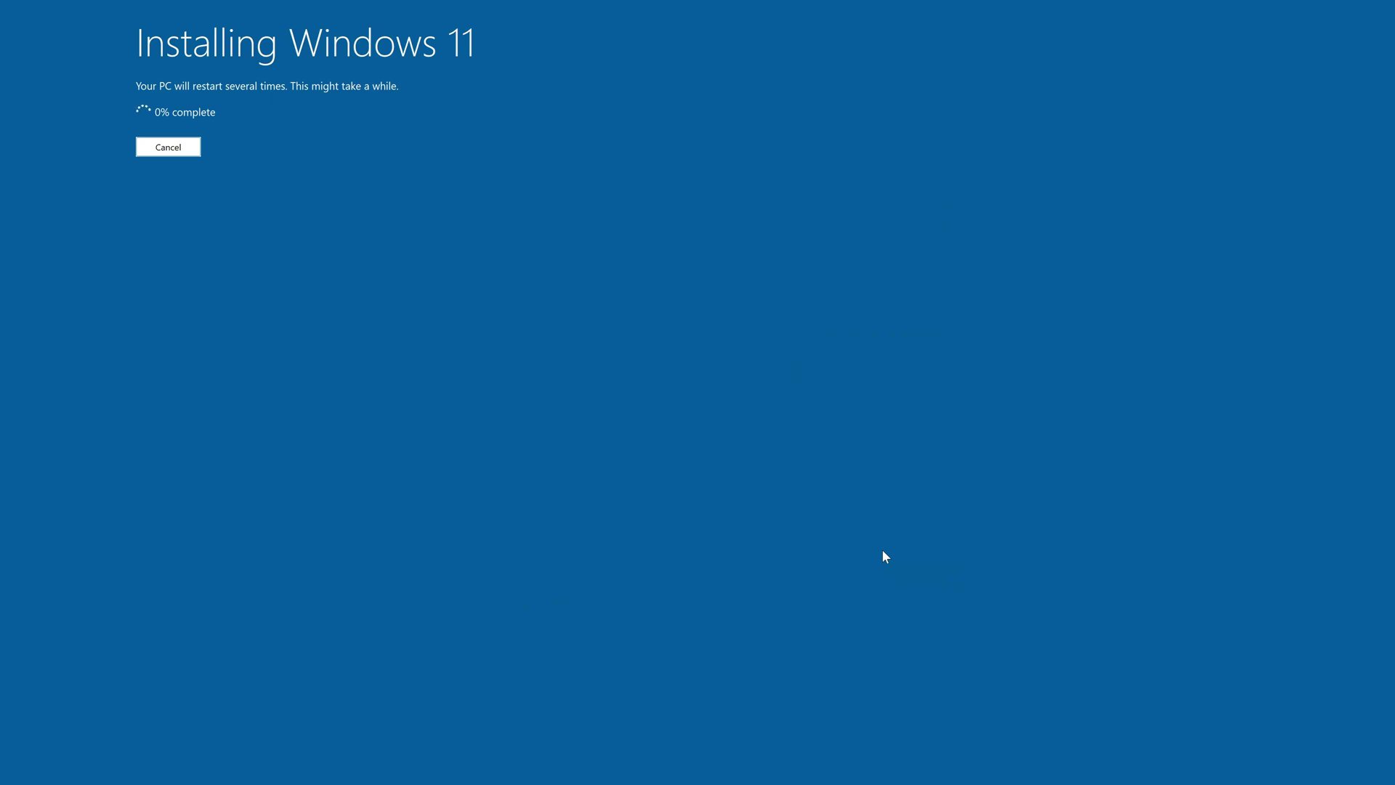